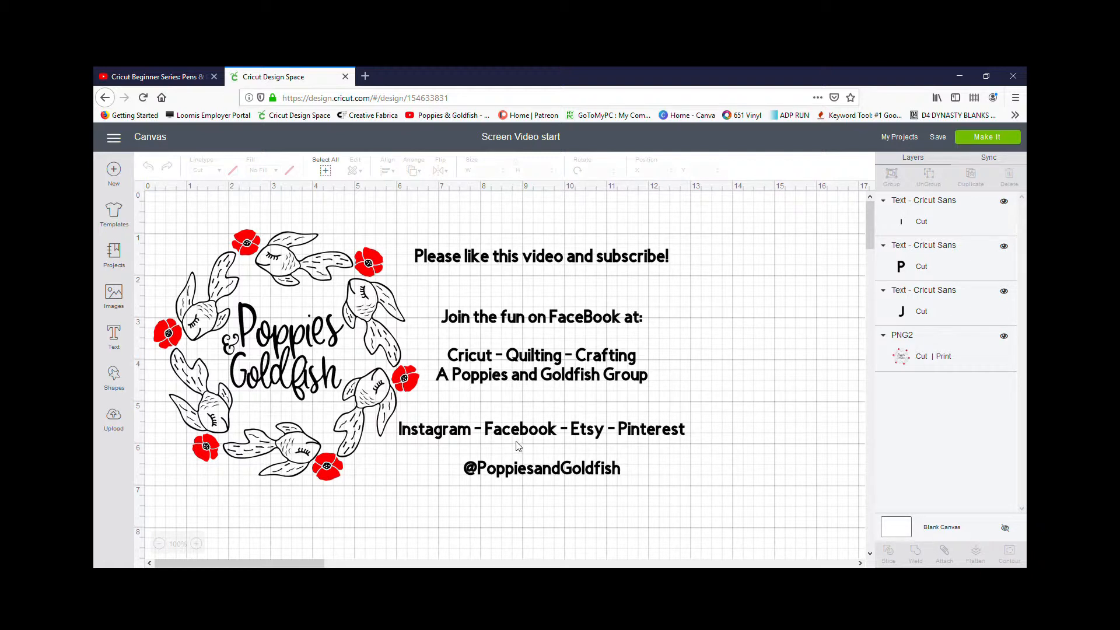
Step: Clear the canvas by selecting the wreath image and all the text beside it and deleting them
drag(737, 486, 176, 238)
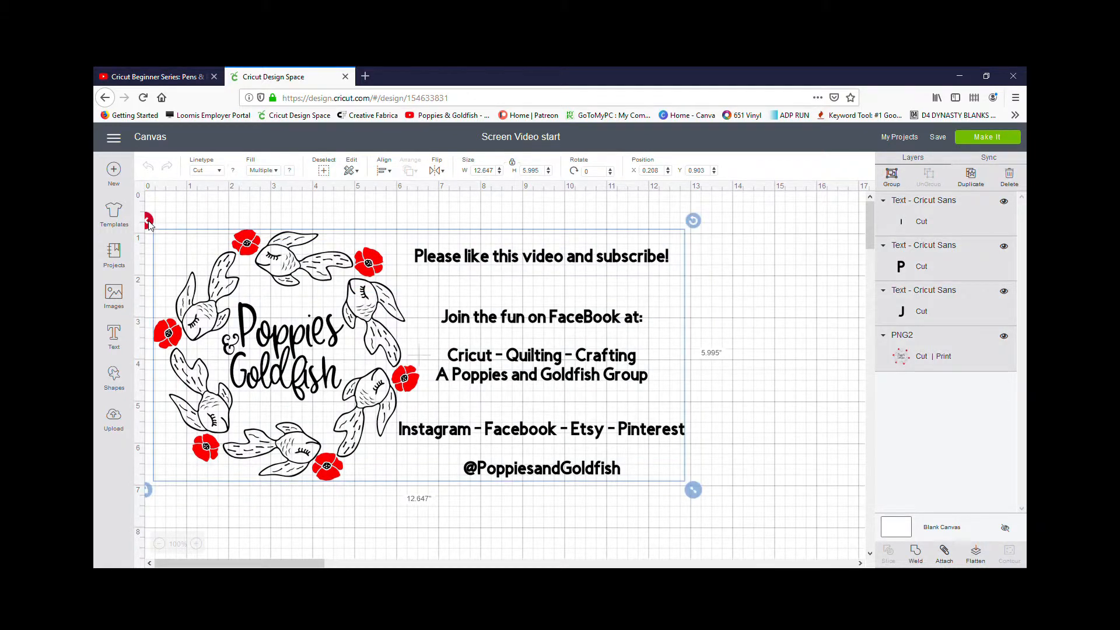
click(149, 222)
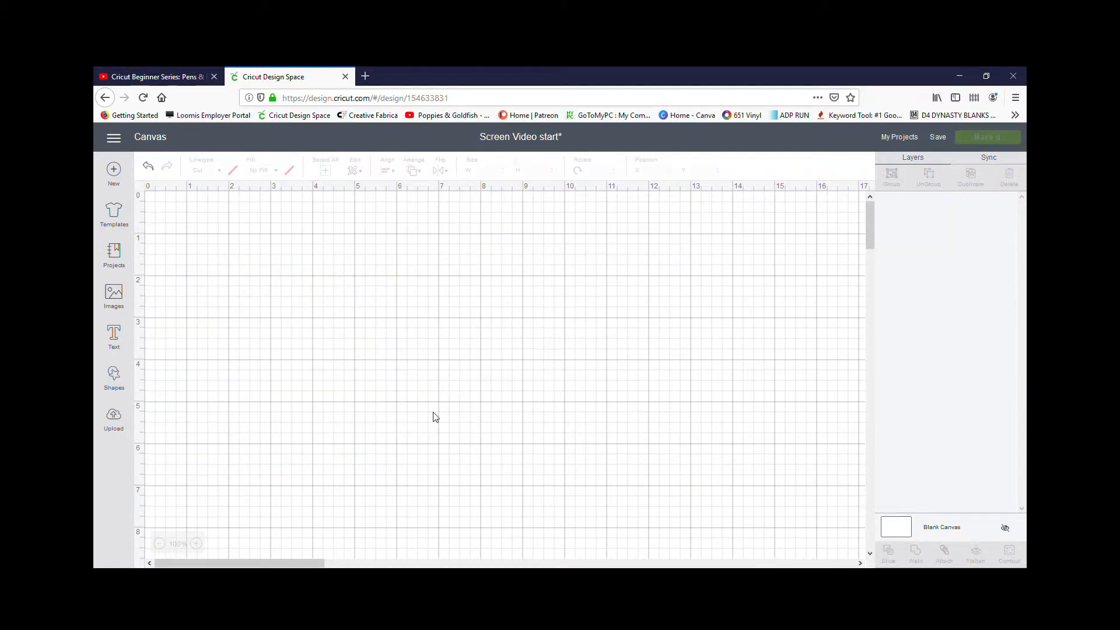
Step: Add the text "Poppies", "and", "Goldfish" on three lines and place it at about X 1.88, Y 1.76
click(116, 337)
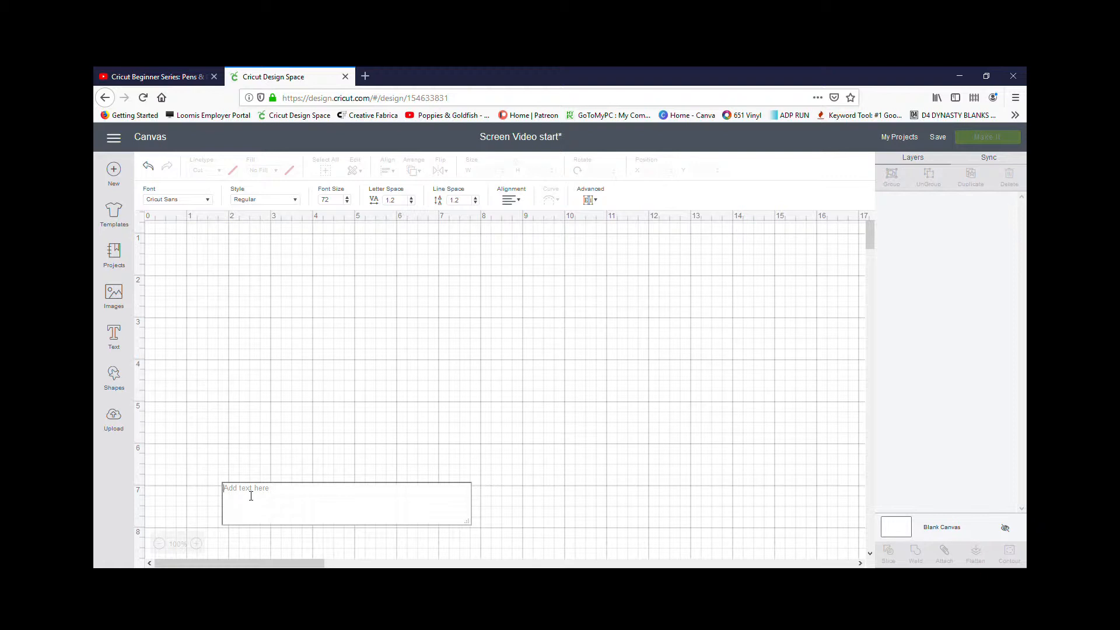
text(Poppies )
text(and)
key(Return)
text(G)
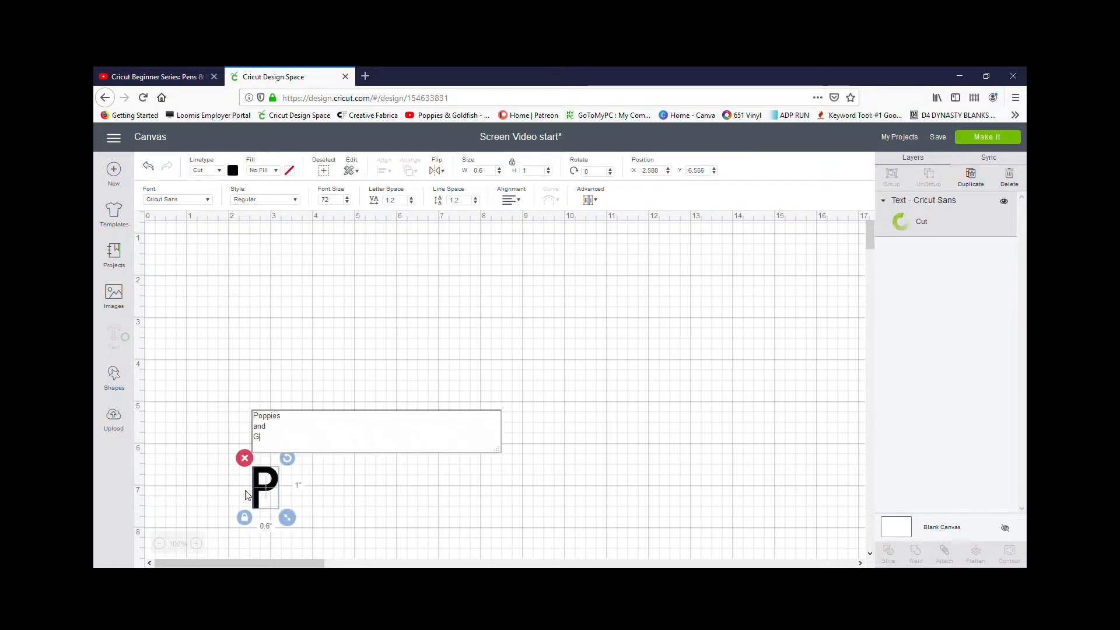
text(oldfish)
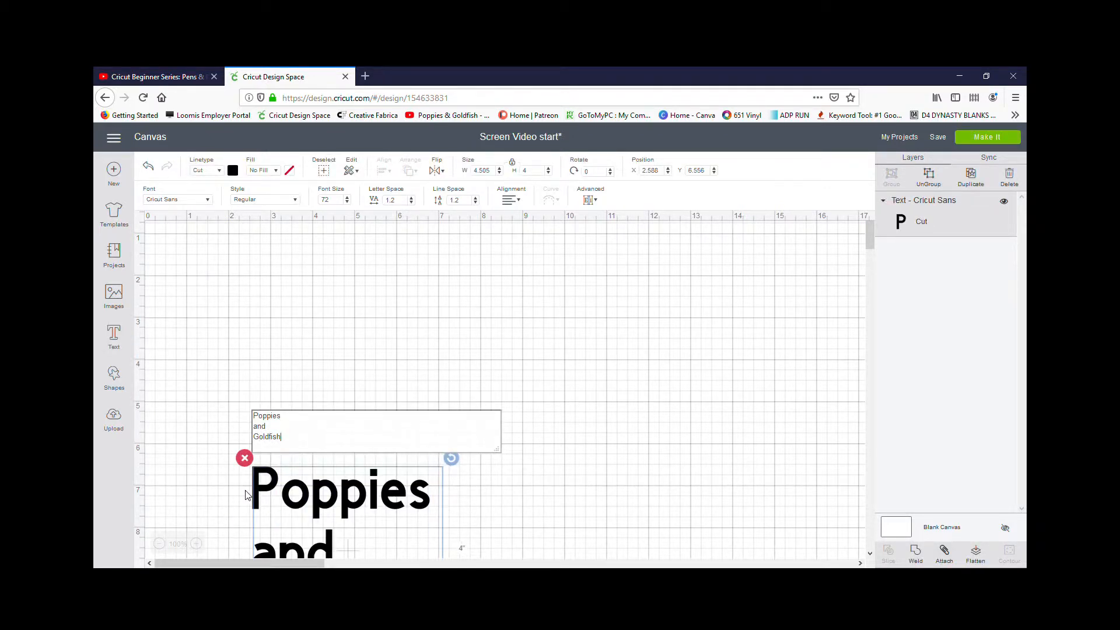
click(322, 347)
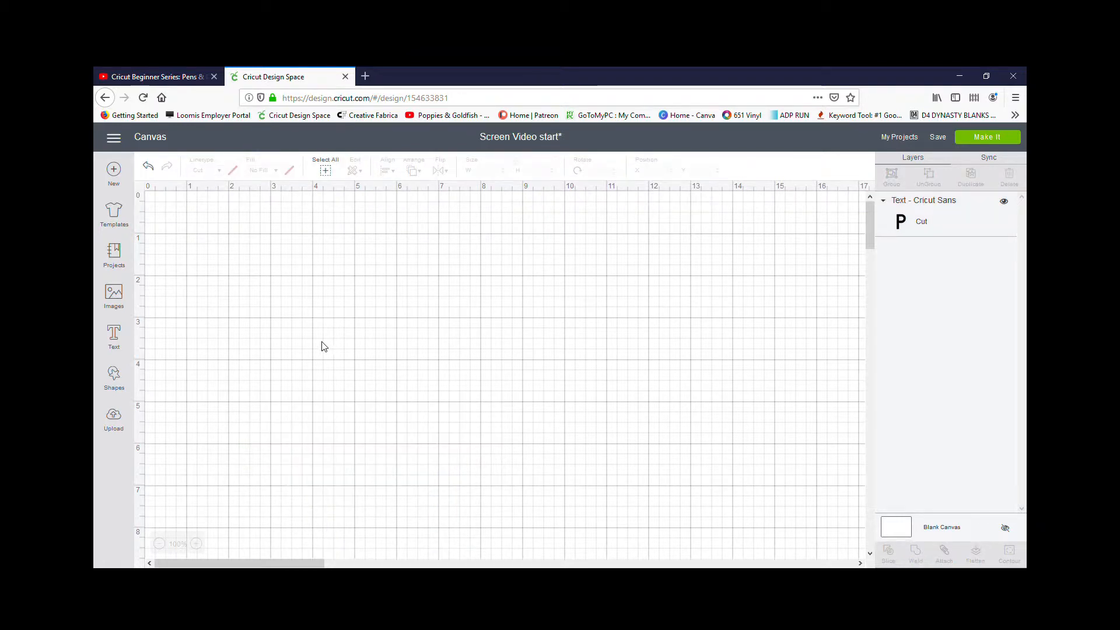
drag(288, 495, 259, 305)
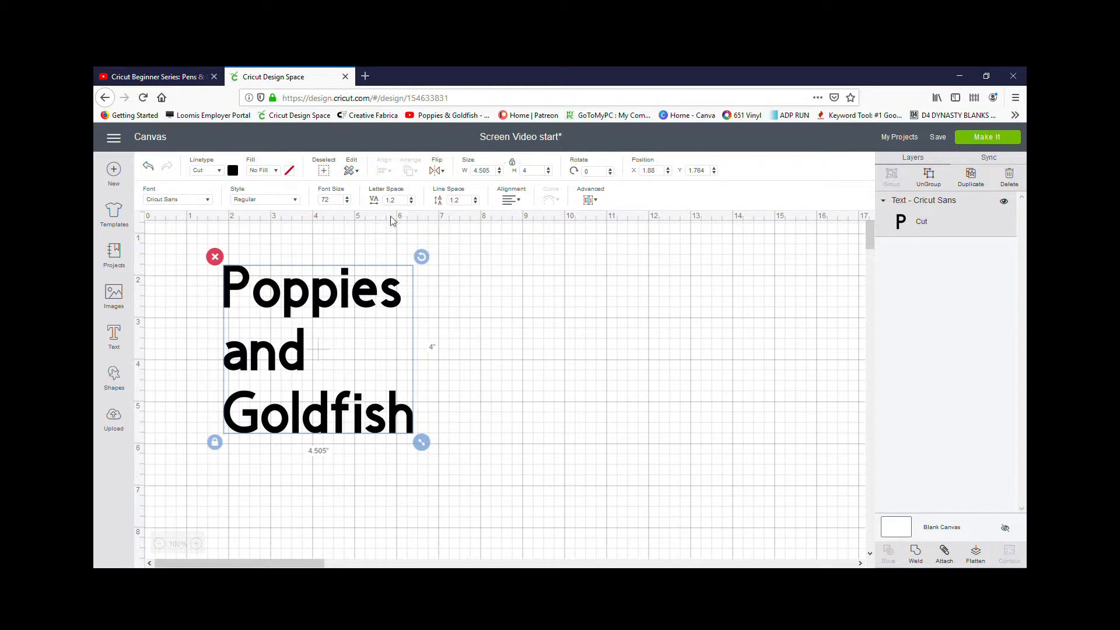
click(164, 333)
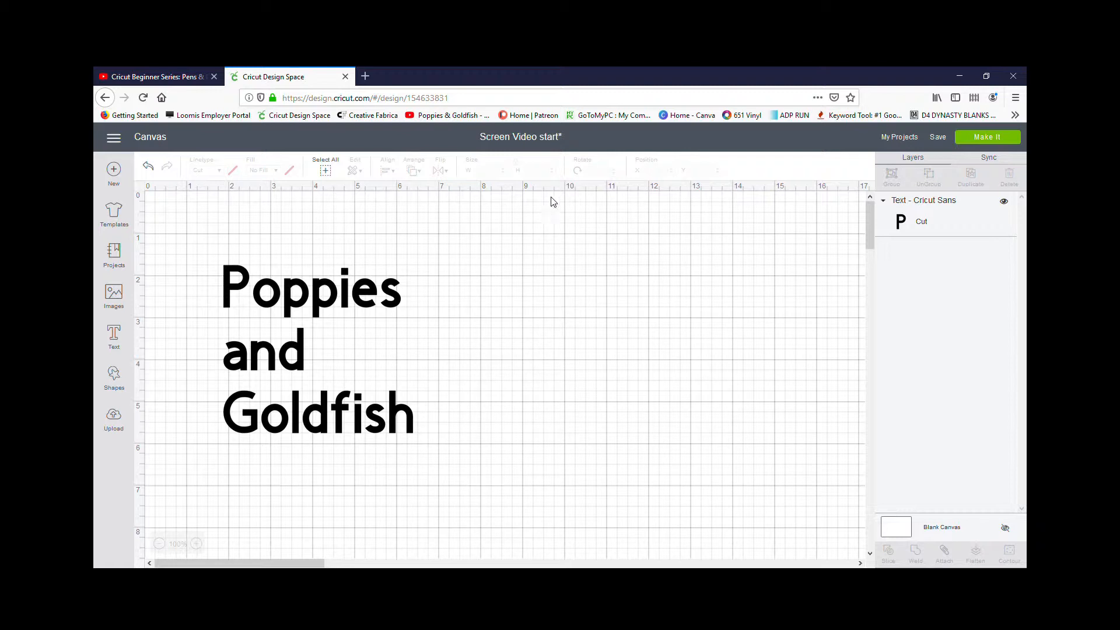
Step: Search the fonts for "belie", apply Believe There Will Be Beauty to the text, and shift it to about X 2.21, Y 2.18
click(229, 292)
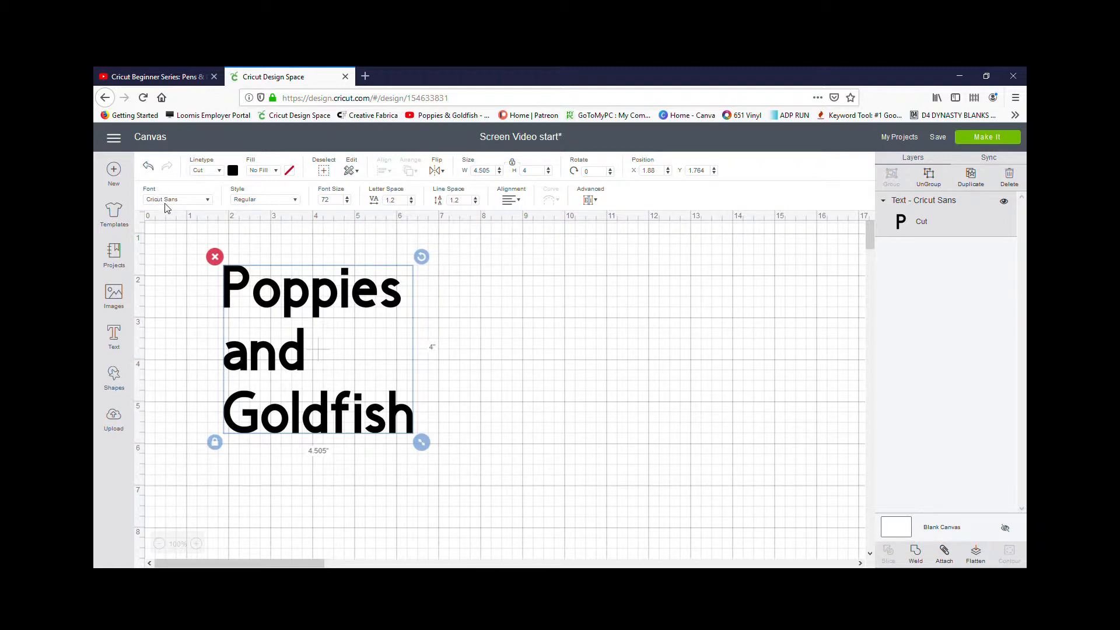
click(207, 201)
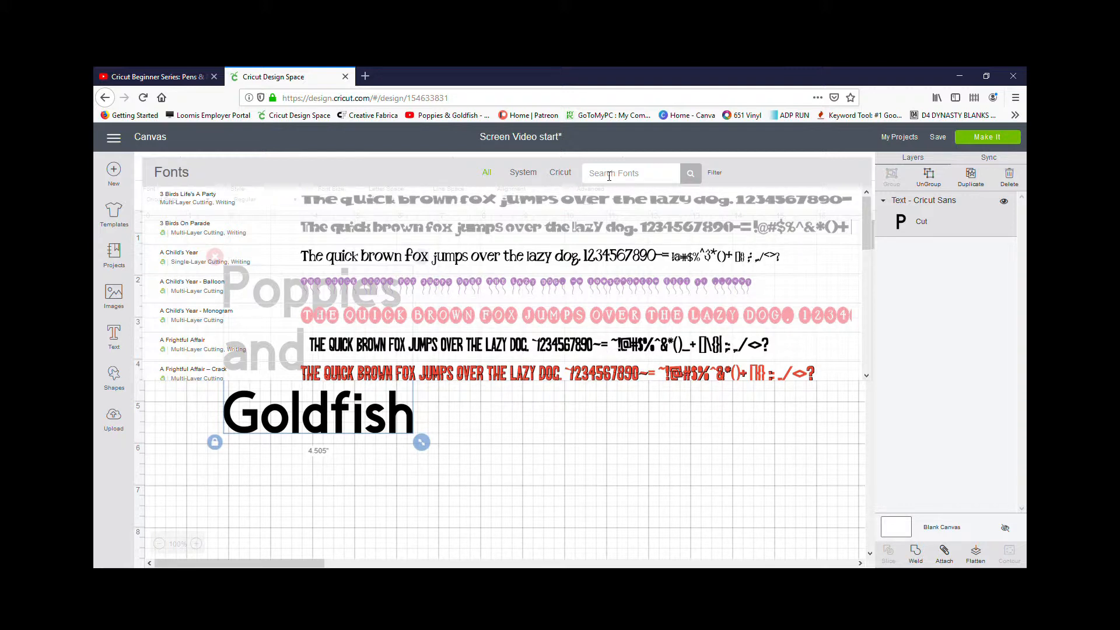
click(718, 177)
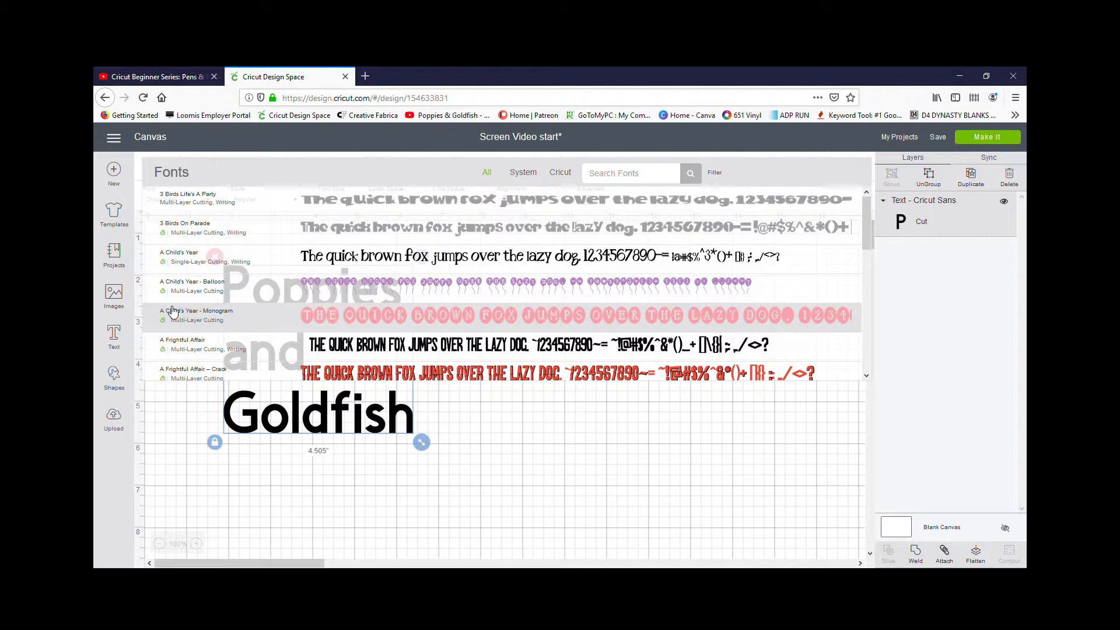
scroll(203, 314, down, 3)
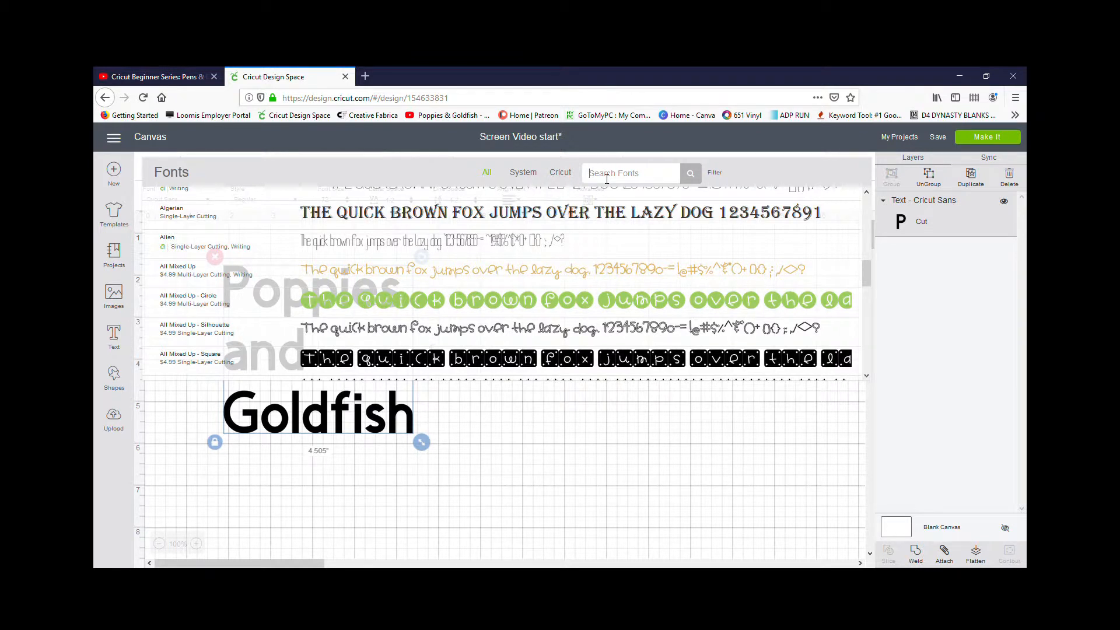
text(bell)
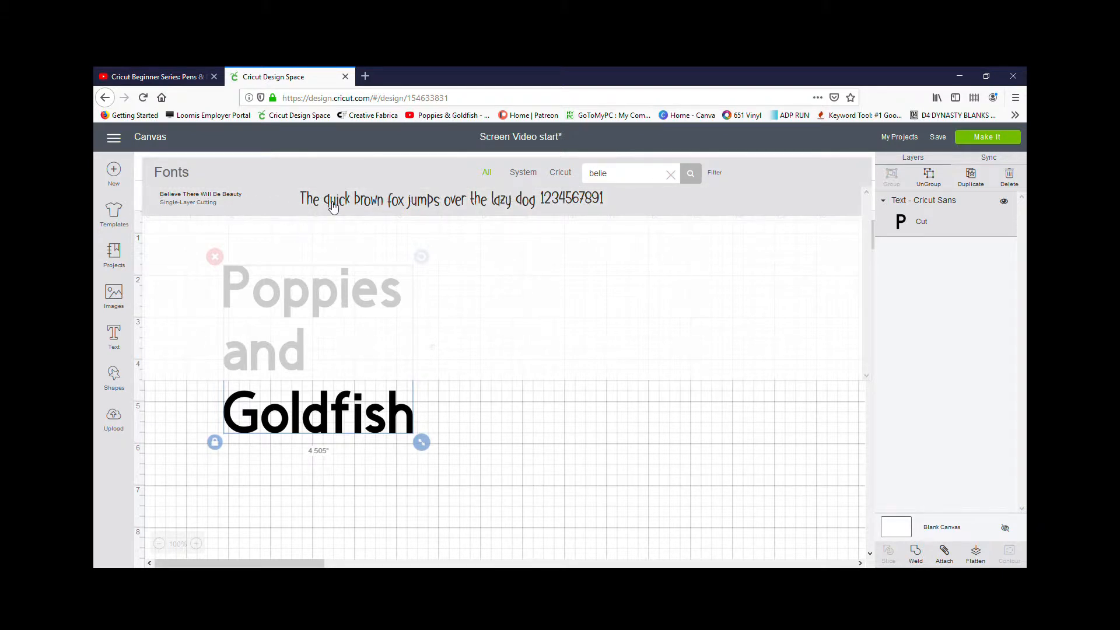
click(366, 202)
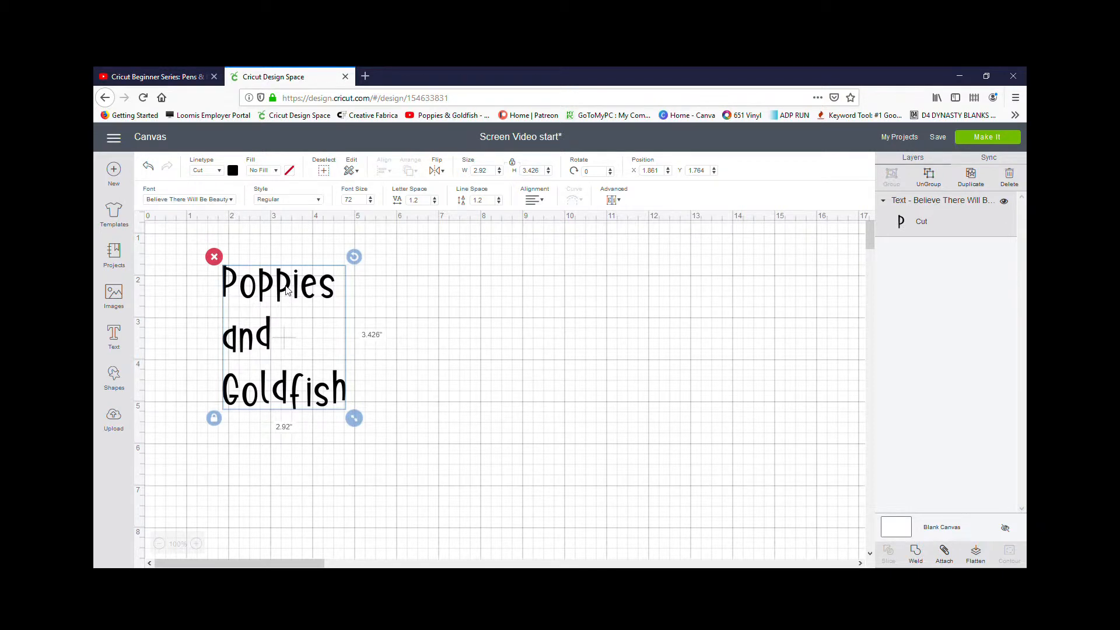
drag(289, 284, 304, 302)
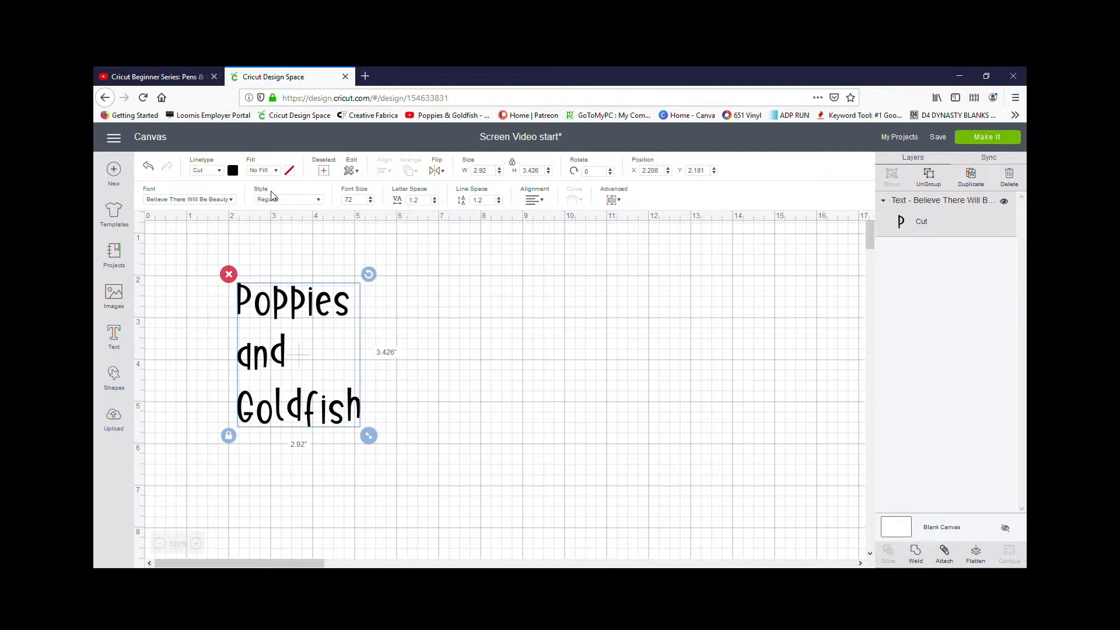
Step: Try the Bold Italic style on the three-line text and return it to Regular
click(320, 201)
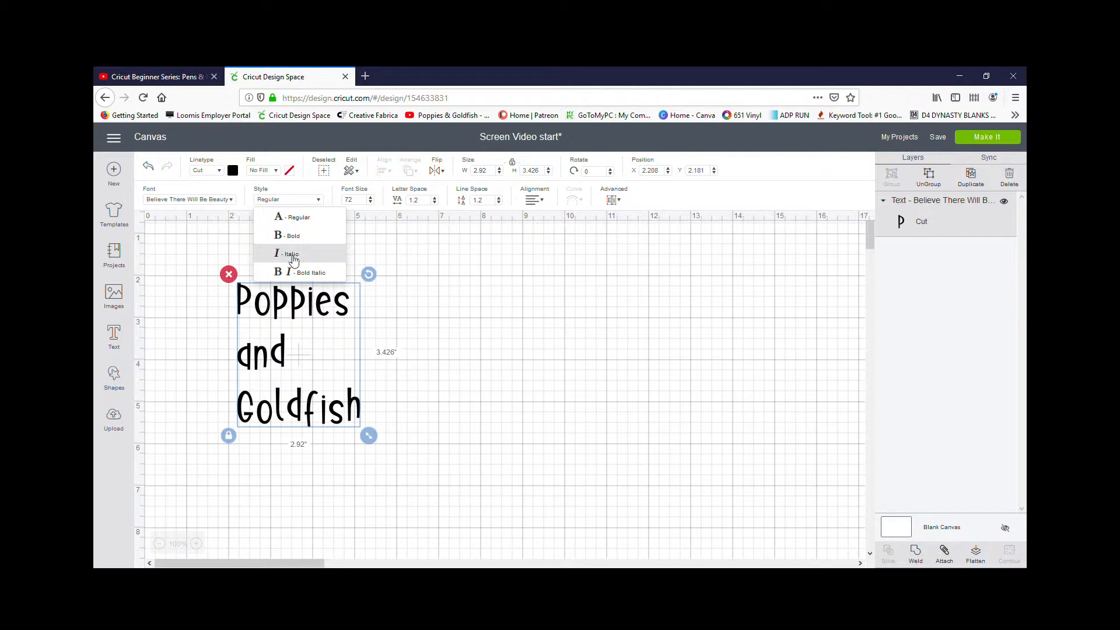
click(315, 274)
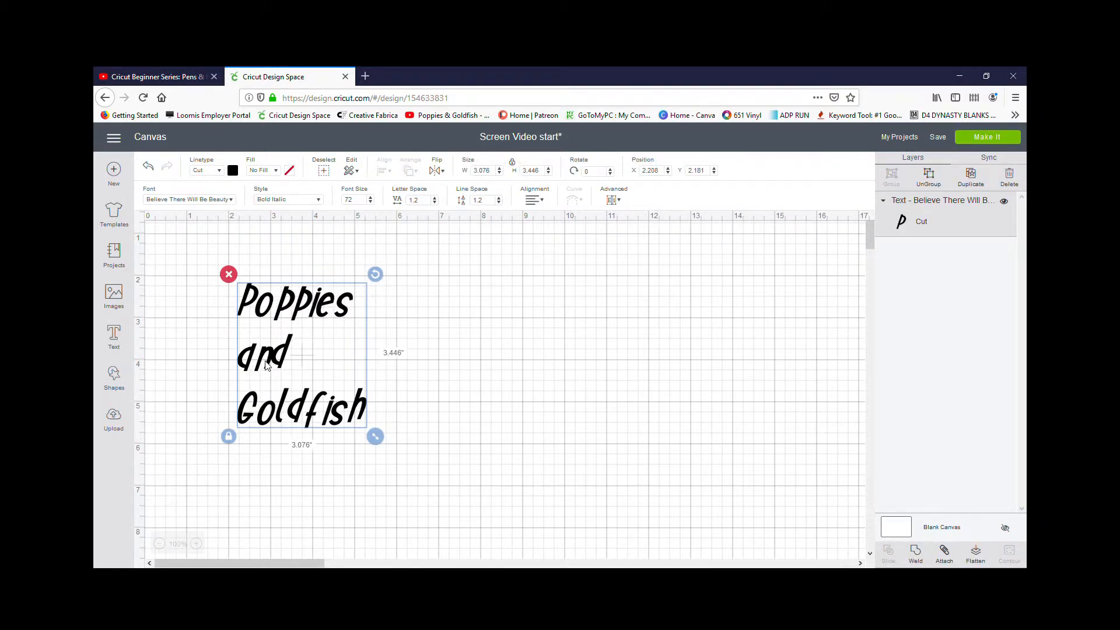
click(314, 201)
click(297, 219)
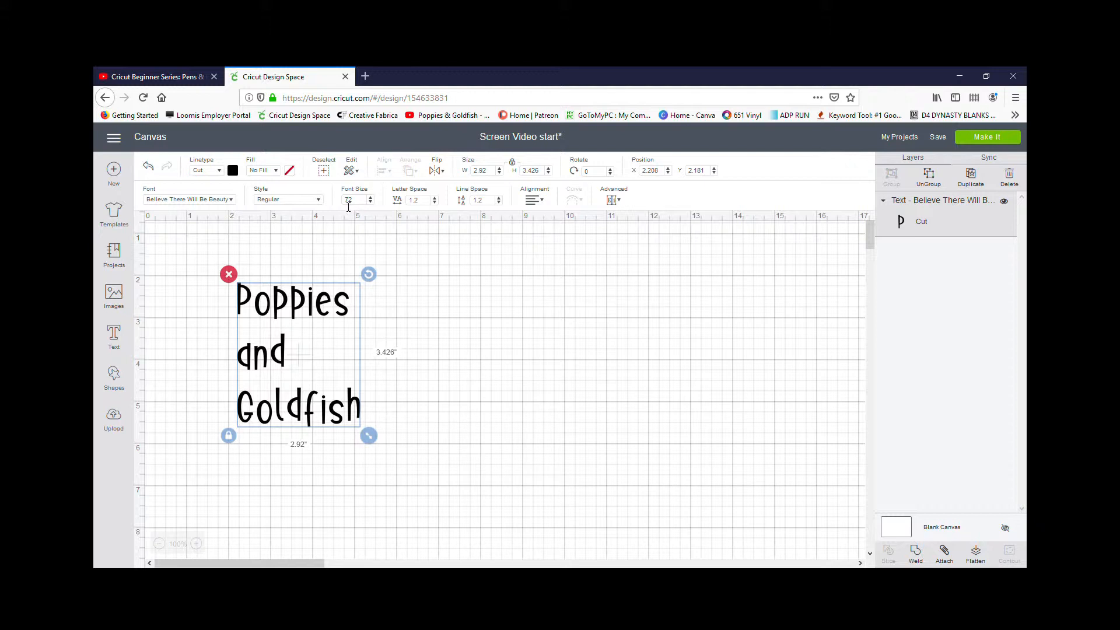
Step: Set the text's font size to 15 and raise it step by step to 37
click(350, 200)
text(15)
key(Return)
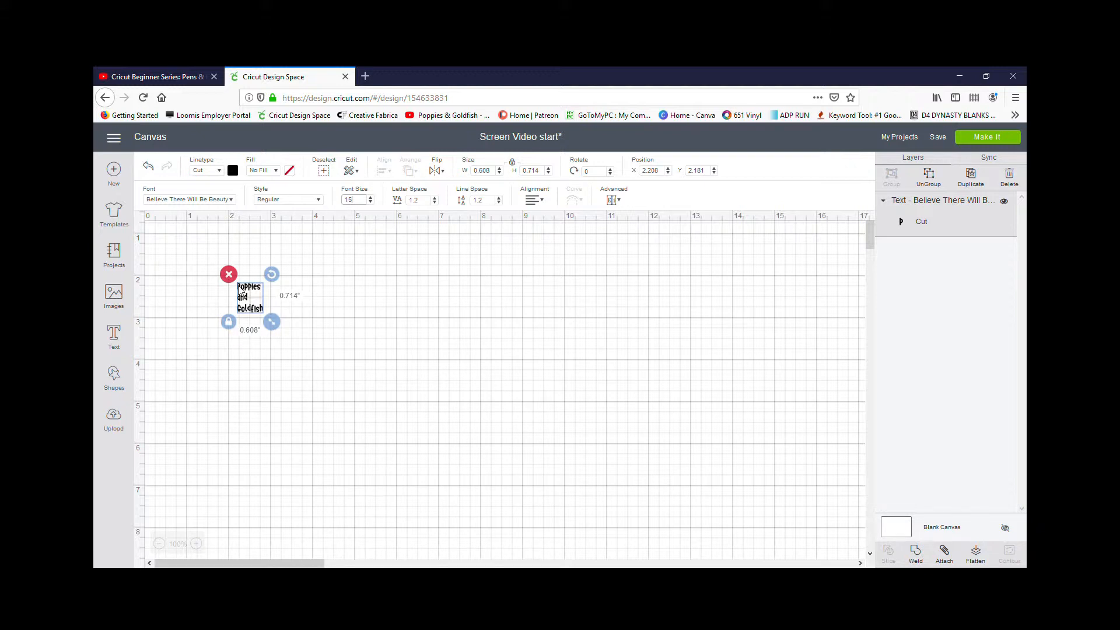
click(371, 198)
click(371, 197)
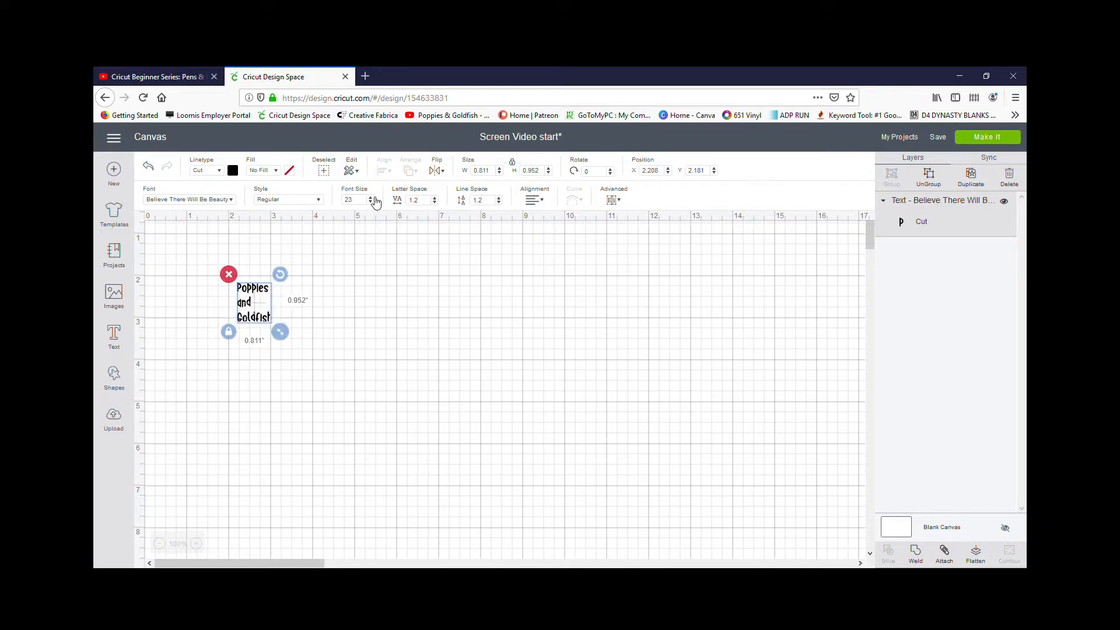
click(372, 197)
click(372, 198)
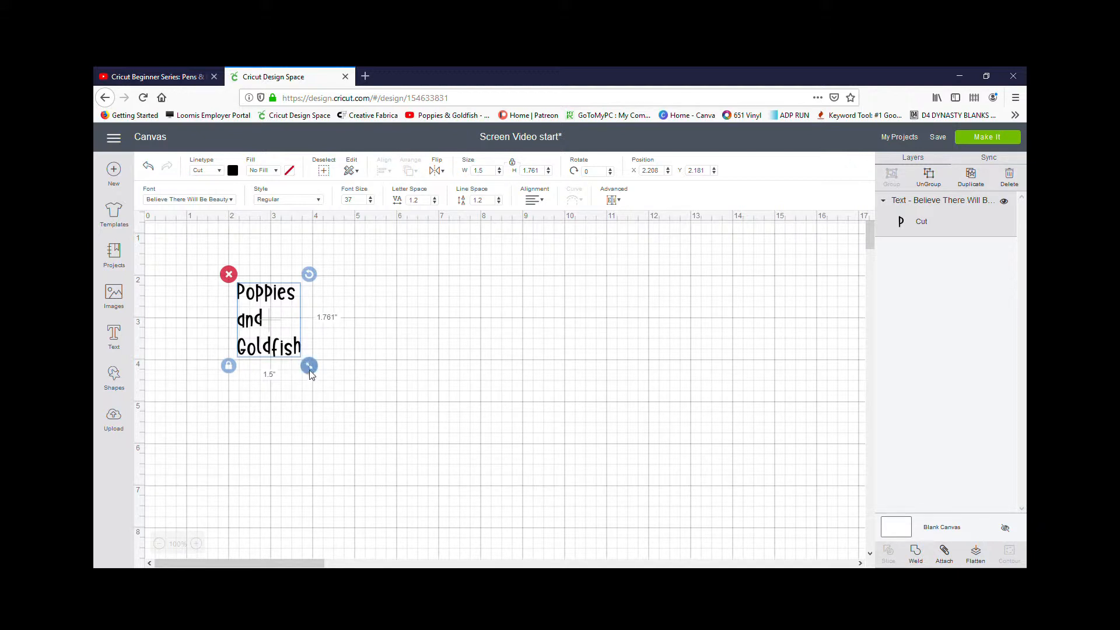
Step: Scale the text block up proportionally to about 2.91 × 3.41 inches
drag(309, 368, 395, 435)
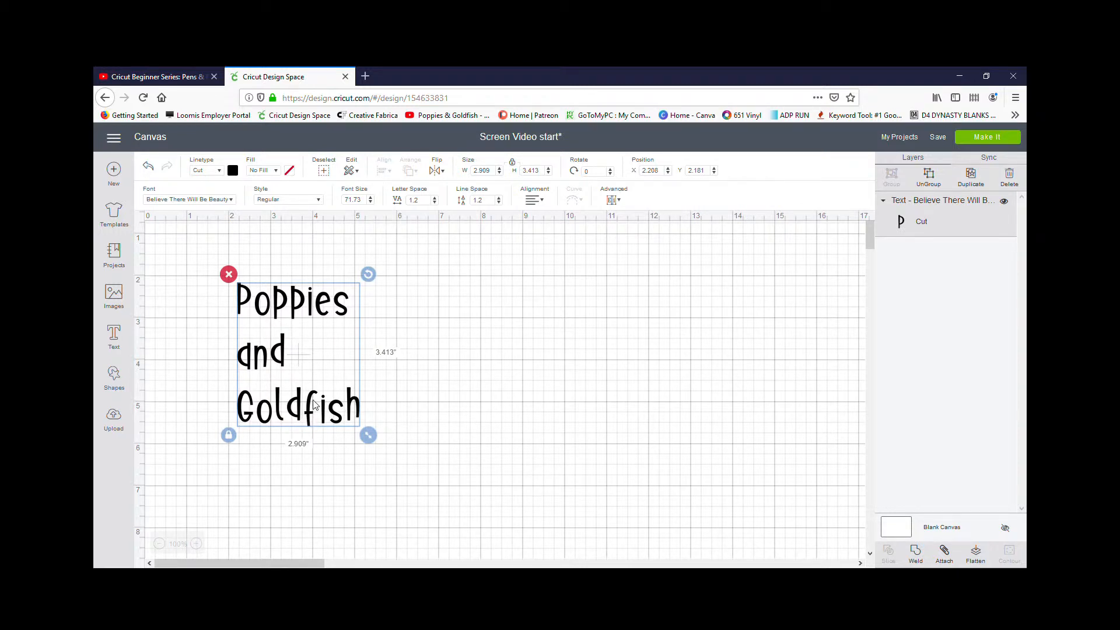
Step: Unlock the text's proportions, try resizing it to about 3.24 × 3.96 inches, and undo the resize
click(226, 441)
drag(369, 439, 381, 459)
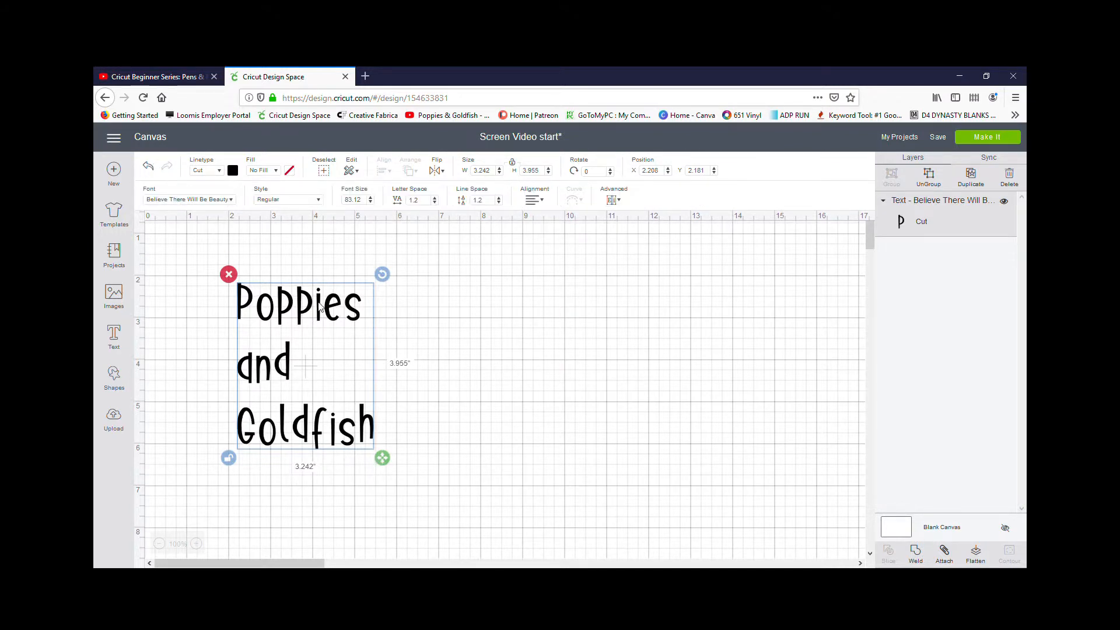
click(150, 167)
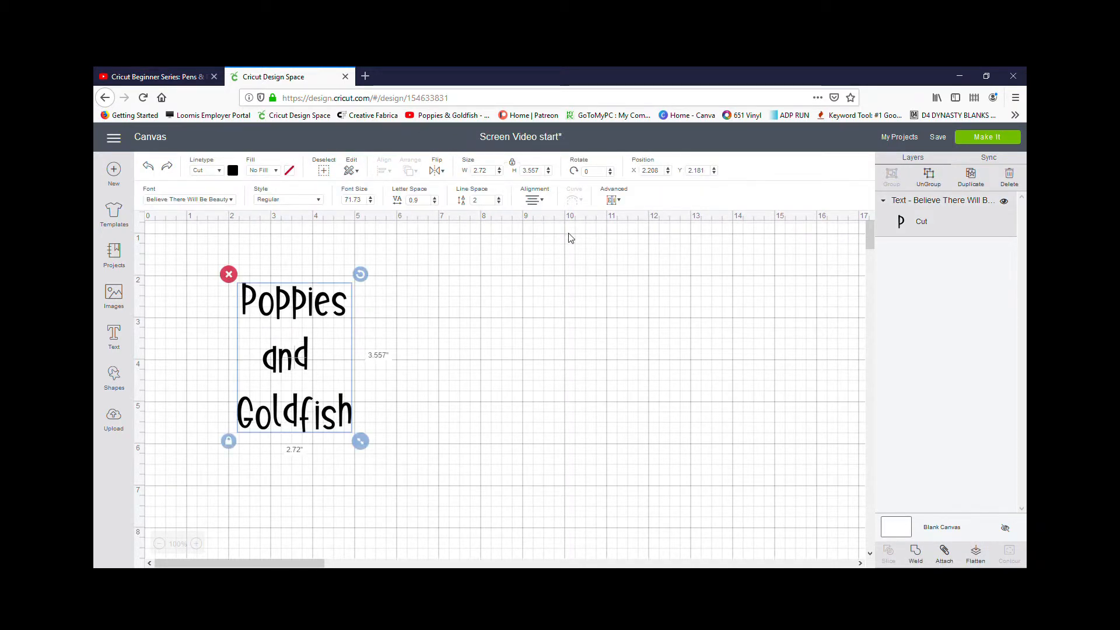
Step: Ungroup the text block to lines and select each of the three words separately to check the split
click(624, 204)
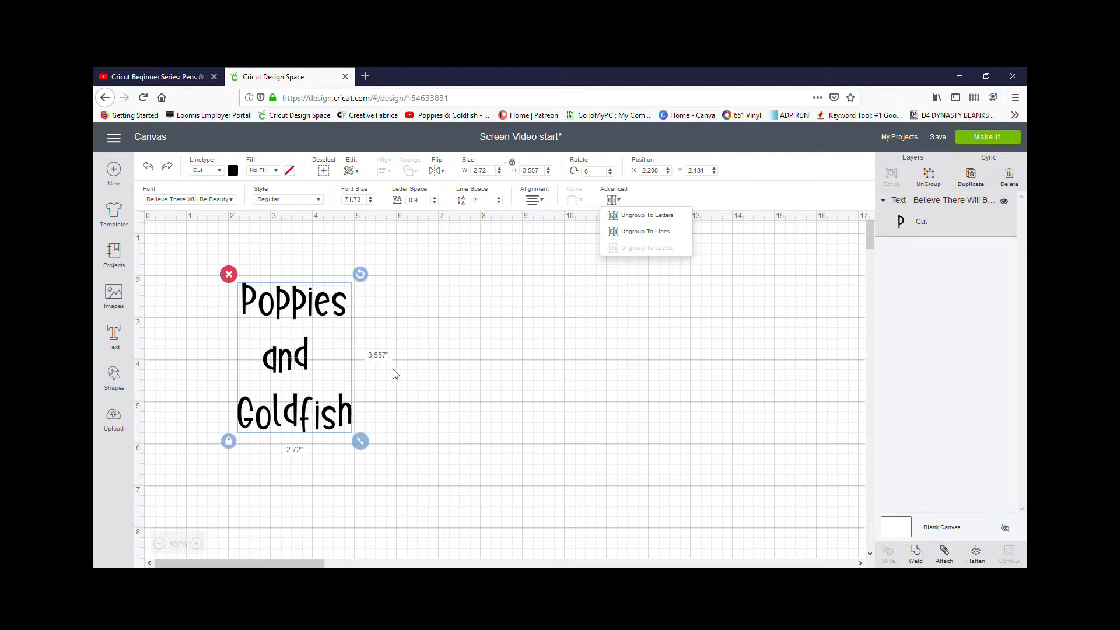
click(655, 237)
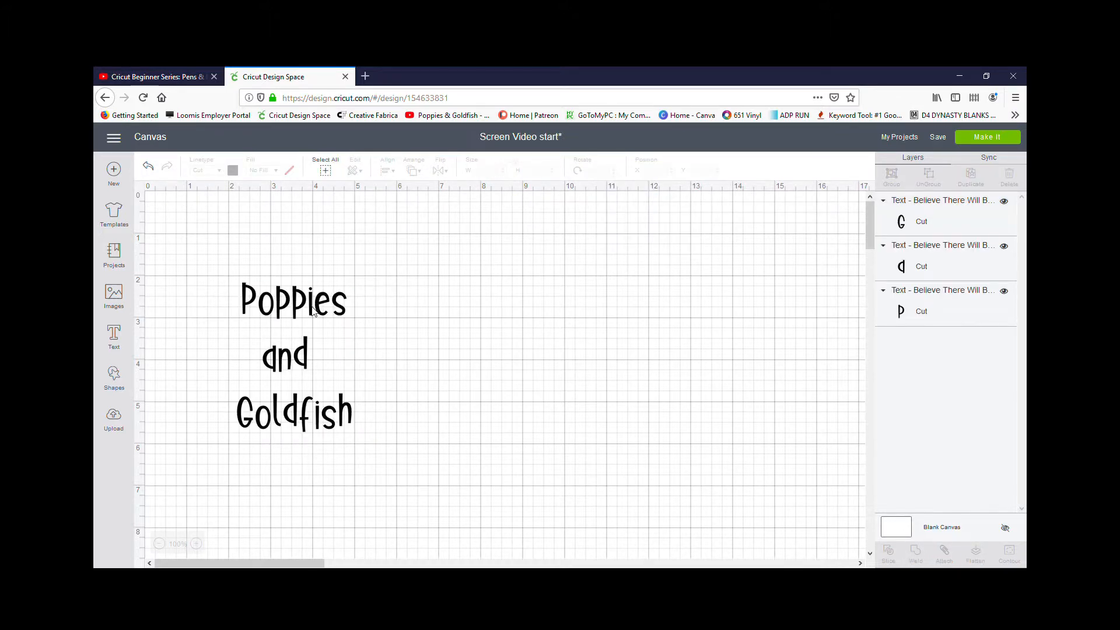
click(312, 311)
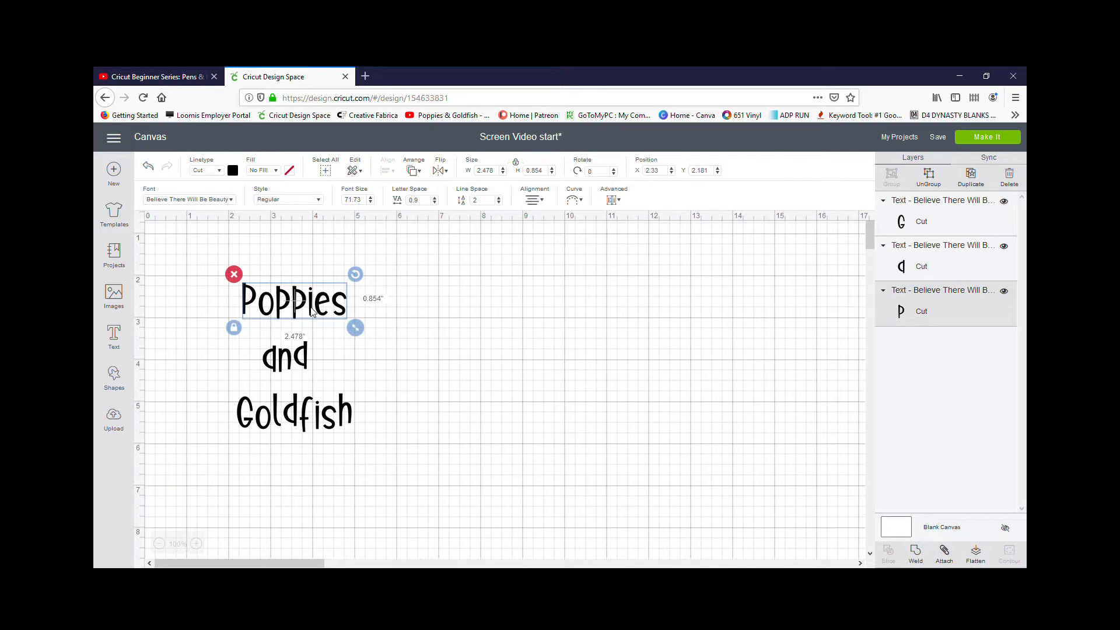
click(306, 364)
click(305, 413)
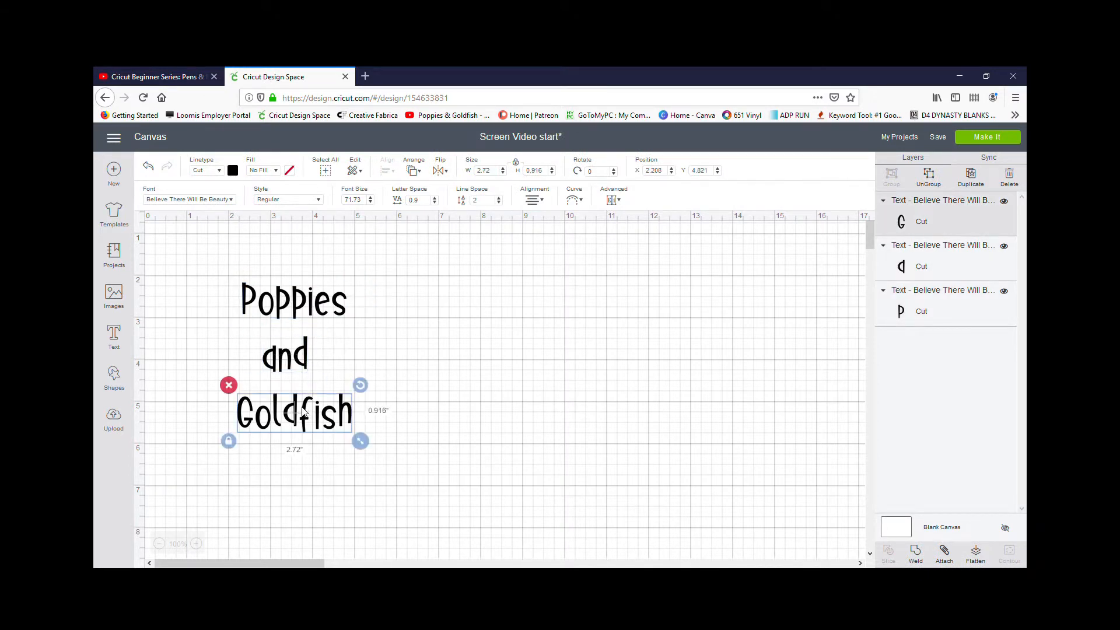
Step: Ungroup the middle word "and" to individual letters
click(296, 358)
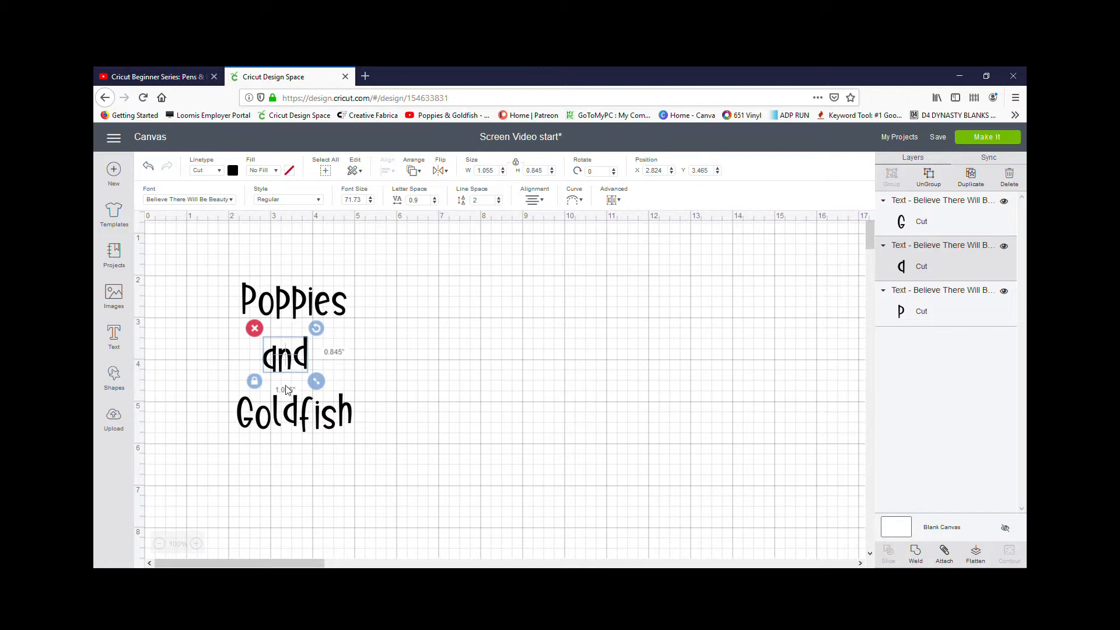
click(614, 200)
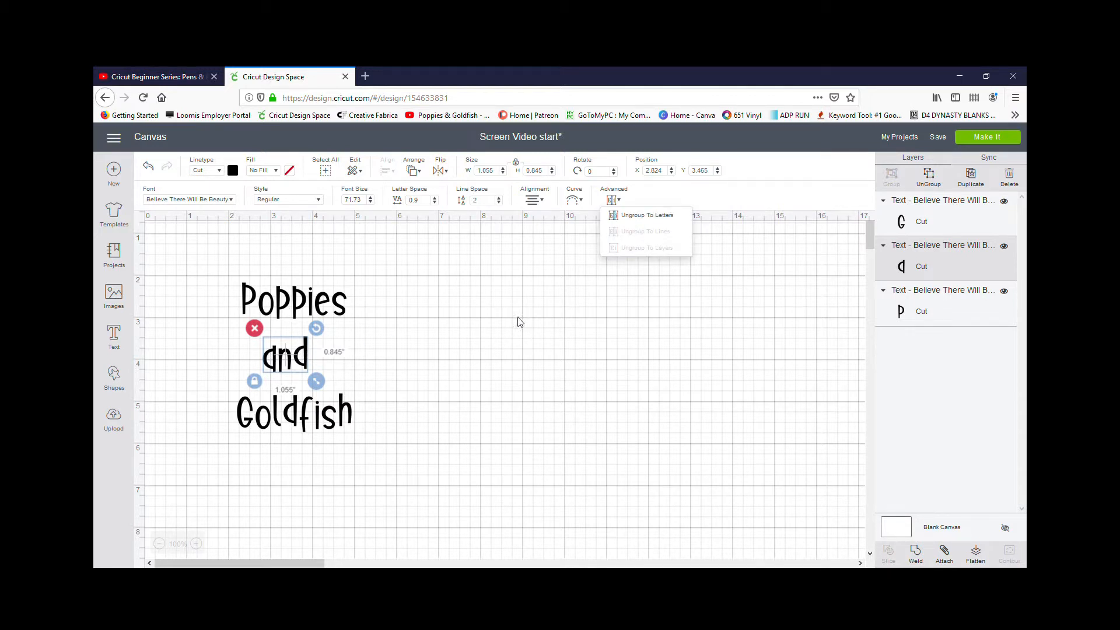
click(659, 215)
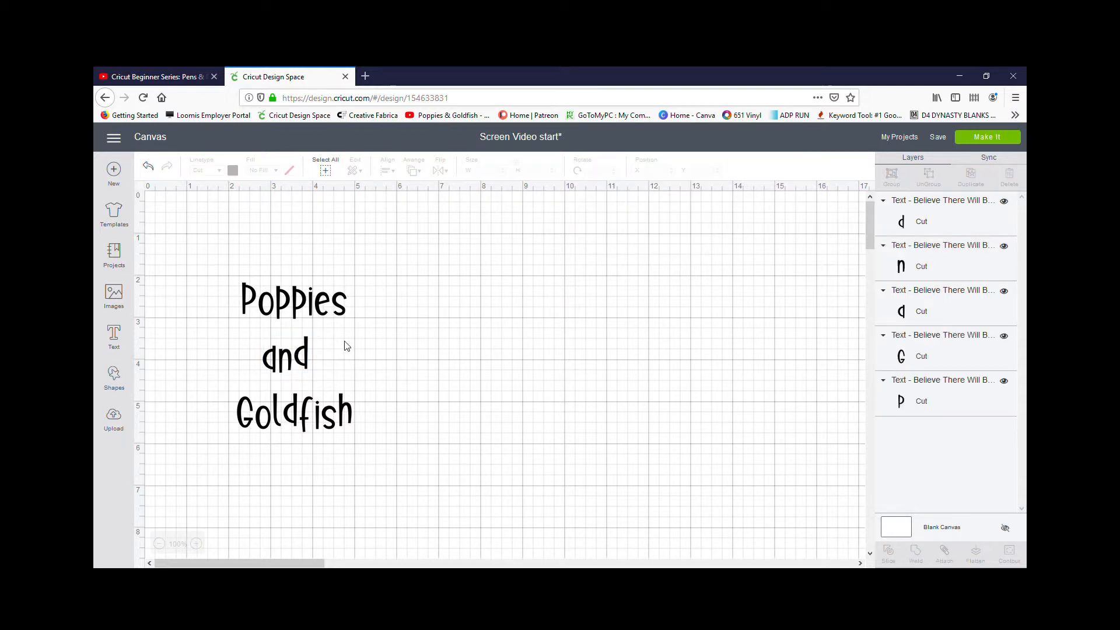
Step: Check the separated letters of "and" one by one and enlarge the "a" to about 0.36 × 0.75 inches
click(306, 361)
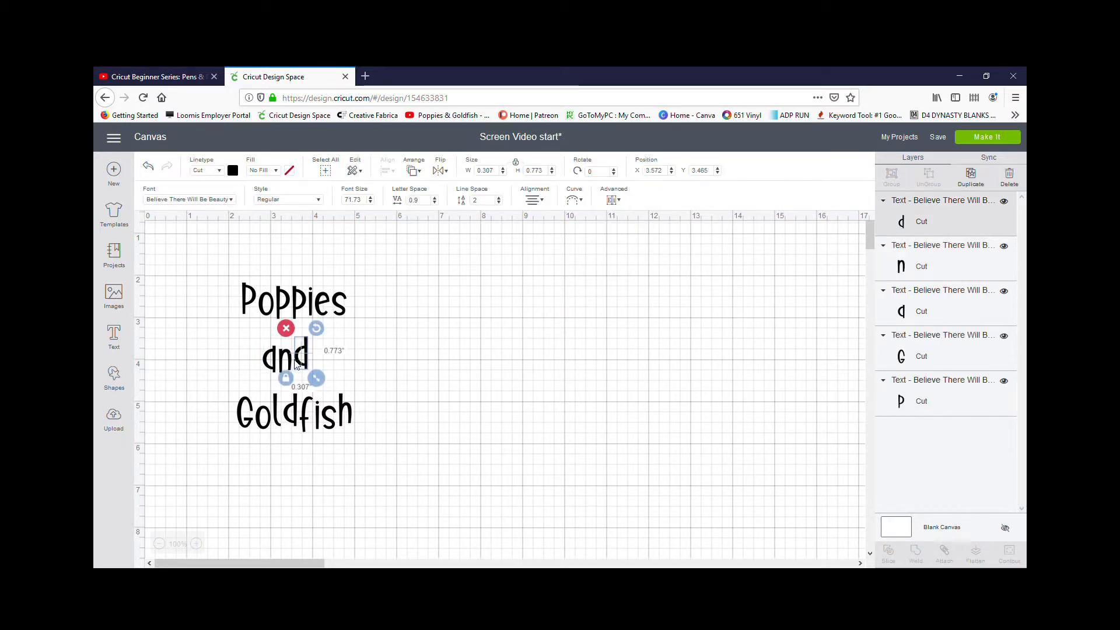
click(280, 357)
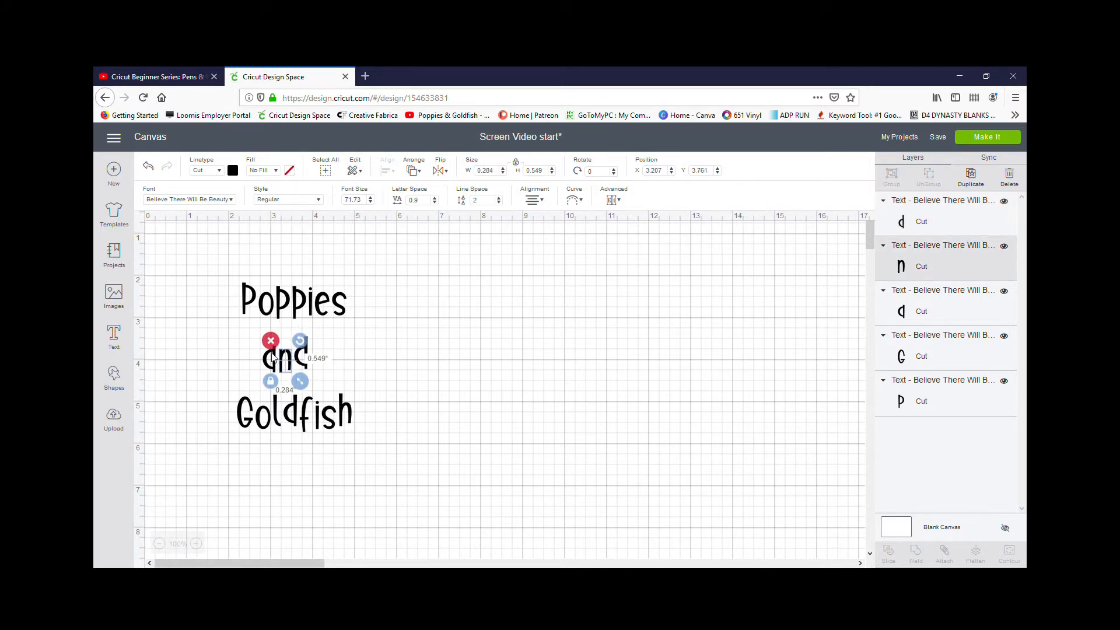
click(269, 358)
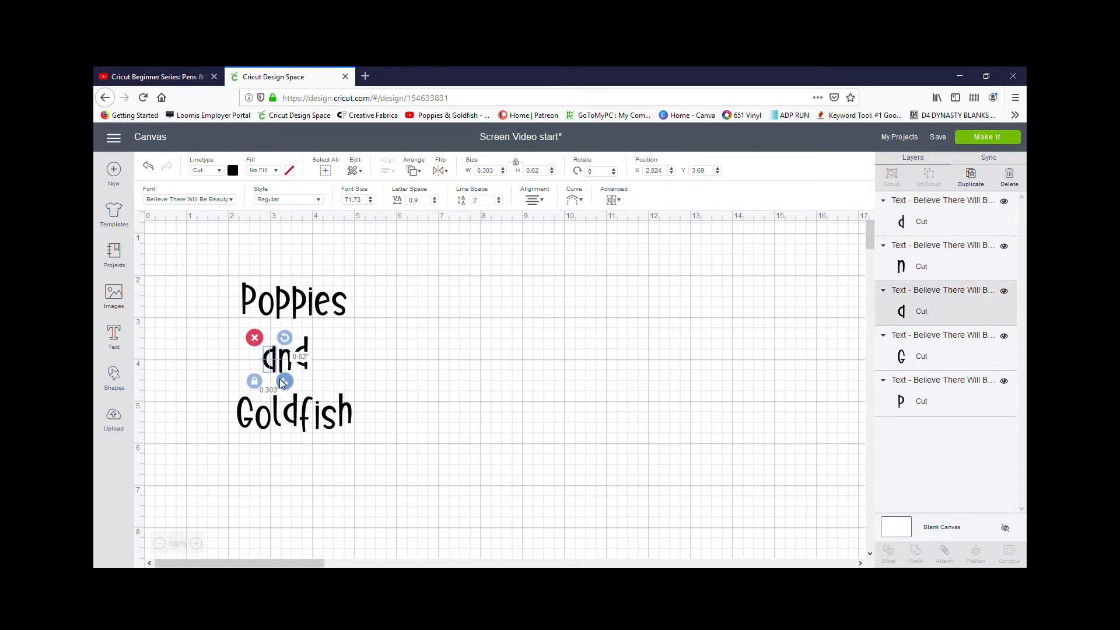
mouse_move(282, 381)
mouse_down()
mouse_move(297, 385)
mouse_move(273, 373)
mouse_up()
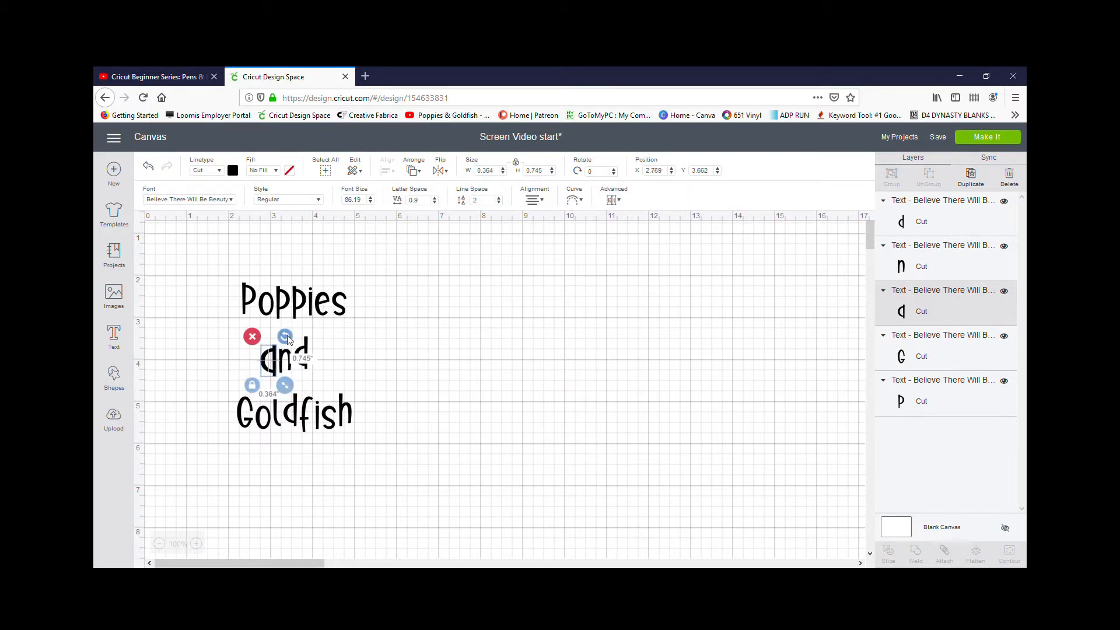
Step: Try rotating the "a" in "and" slightly and undo the rotation
drag(285, 337, 292, 344)
click(280, 379)
click(278, 380)
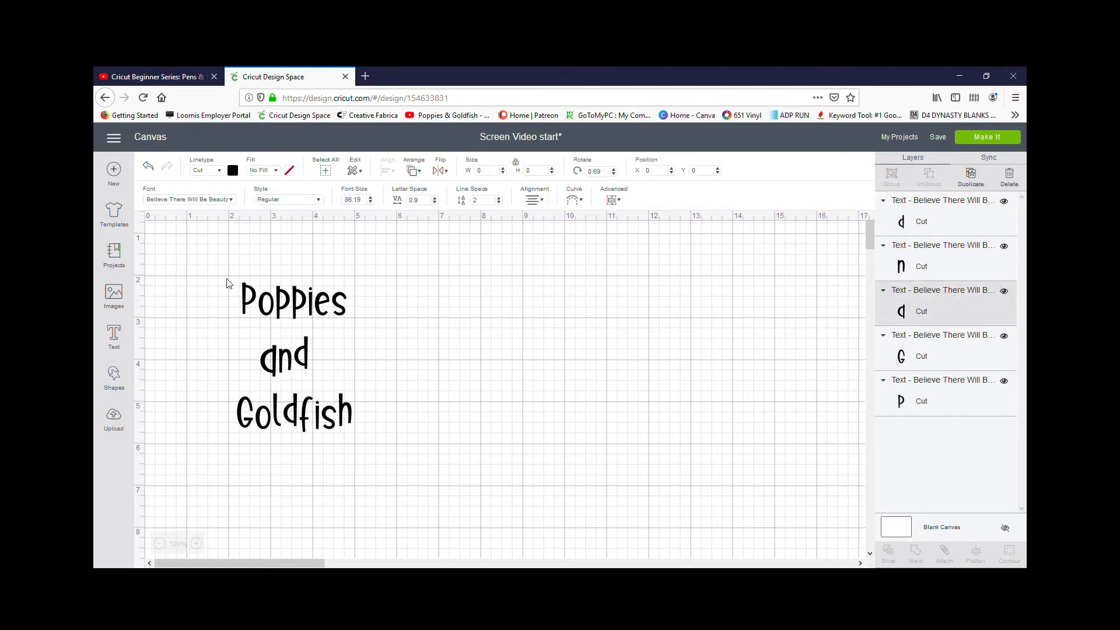
key(ctrl+z)
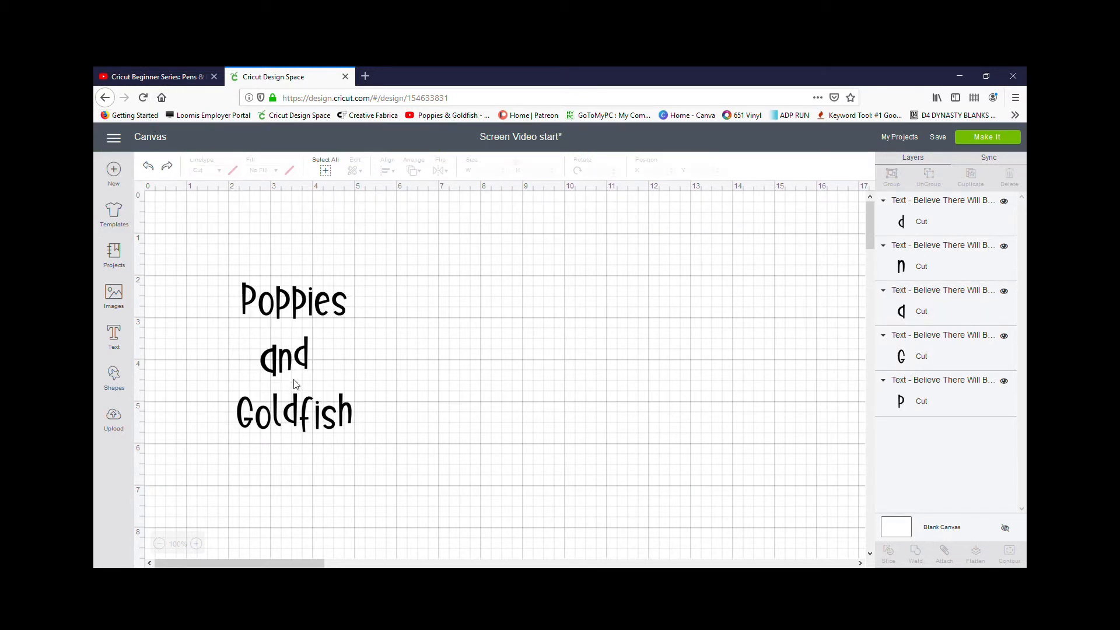
click(147, 170)
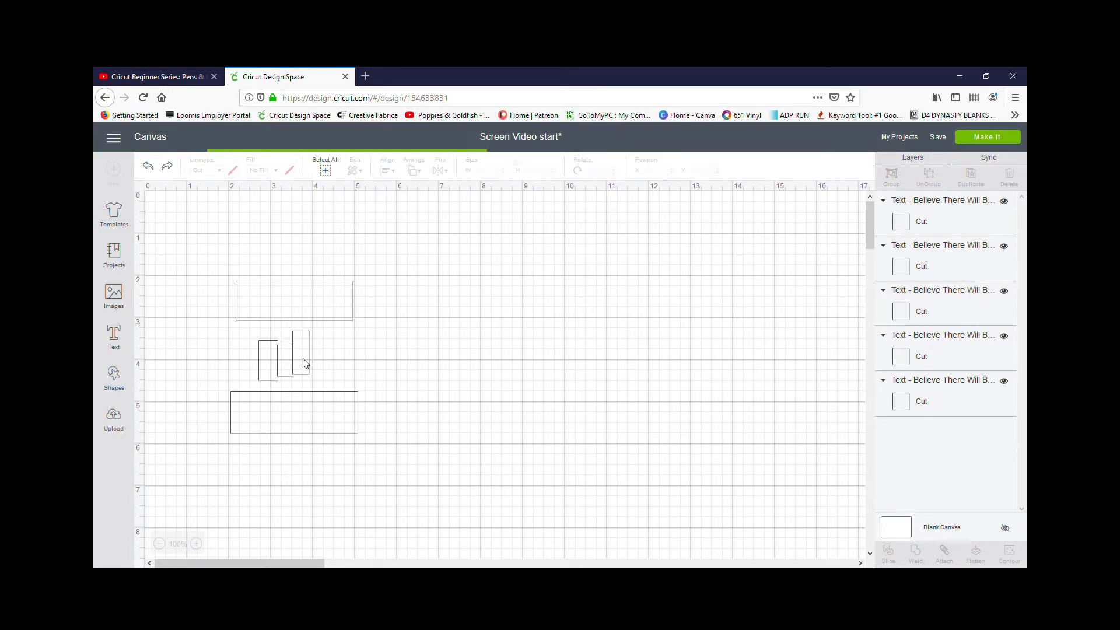
Step: Move the "d" closer to the "n" and shrink the "a" to about 0.32 × 0.65 inches
click(305, 364)
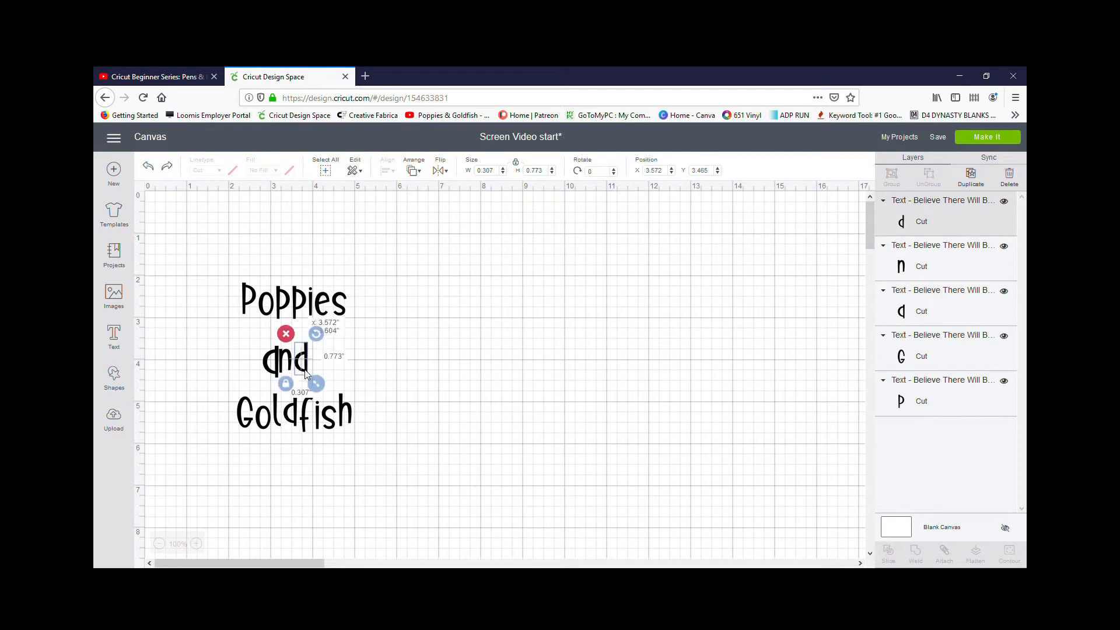
click(274, 378)
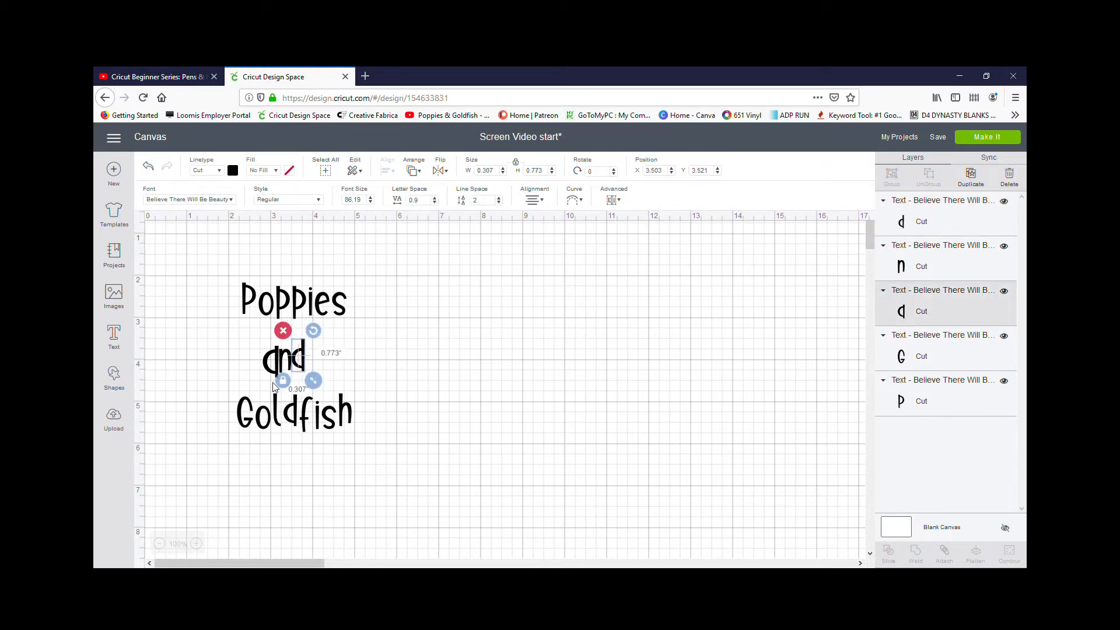
drag(290, 387, 286, 383)
click(373, 392)
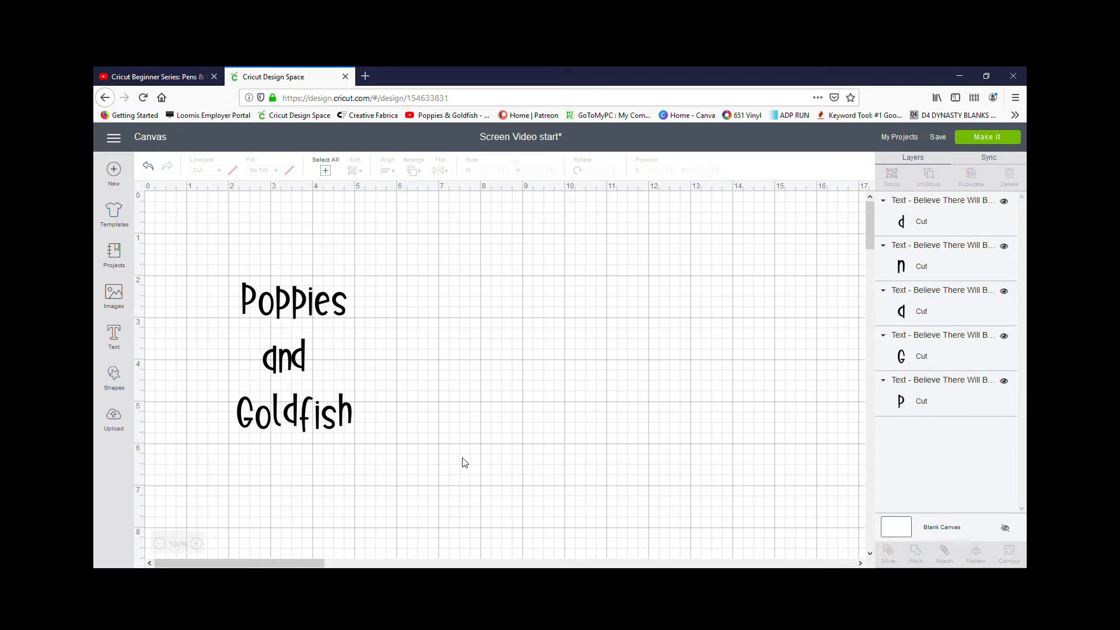
Step: Curve the word "Poppies" into an upward arch with a diameter of about 2.557
click(337, 309)
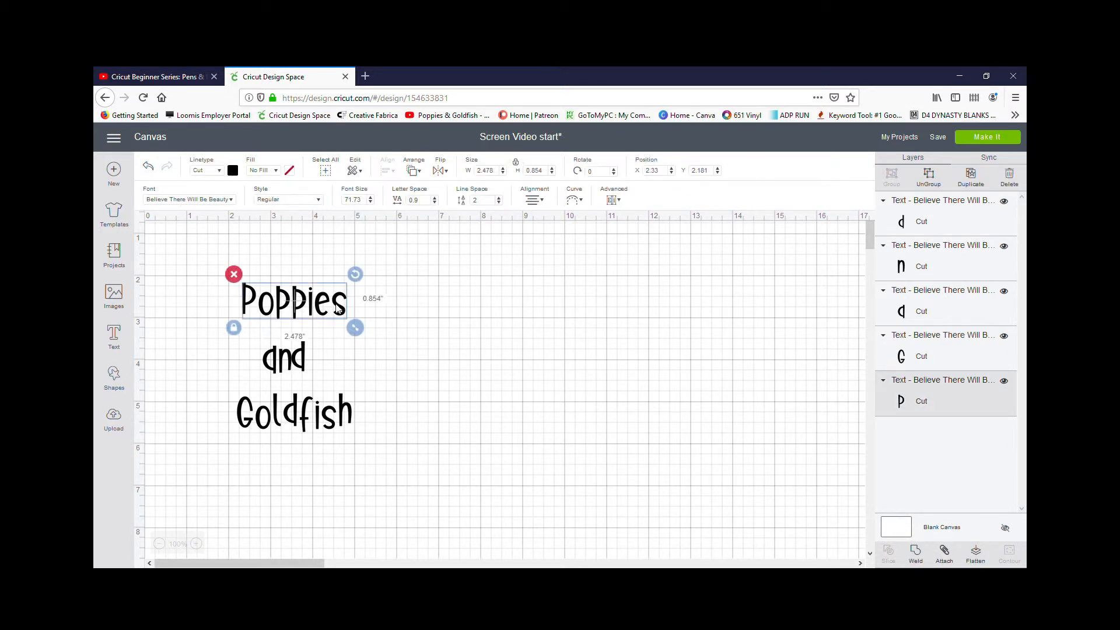
click(585, 202)
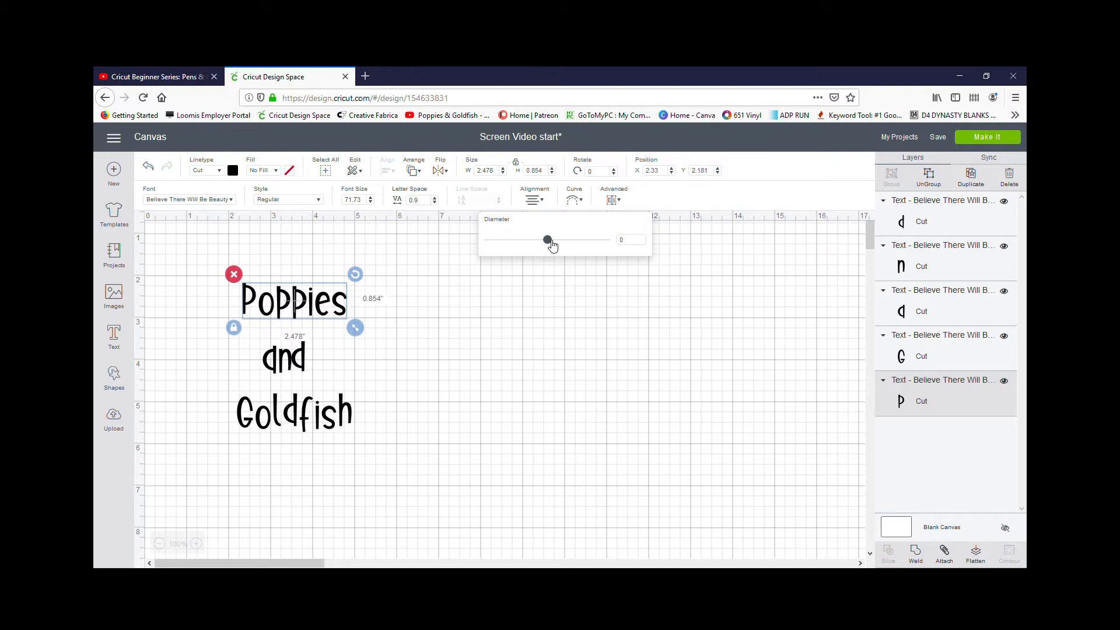
drag(552, 246, 596, 248)
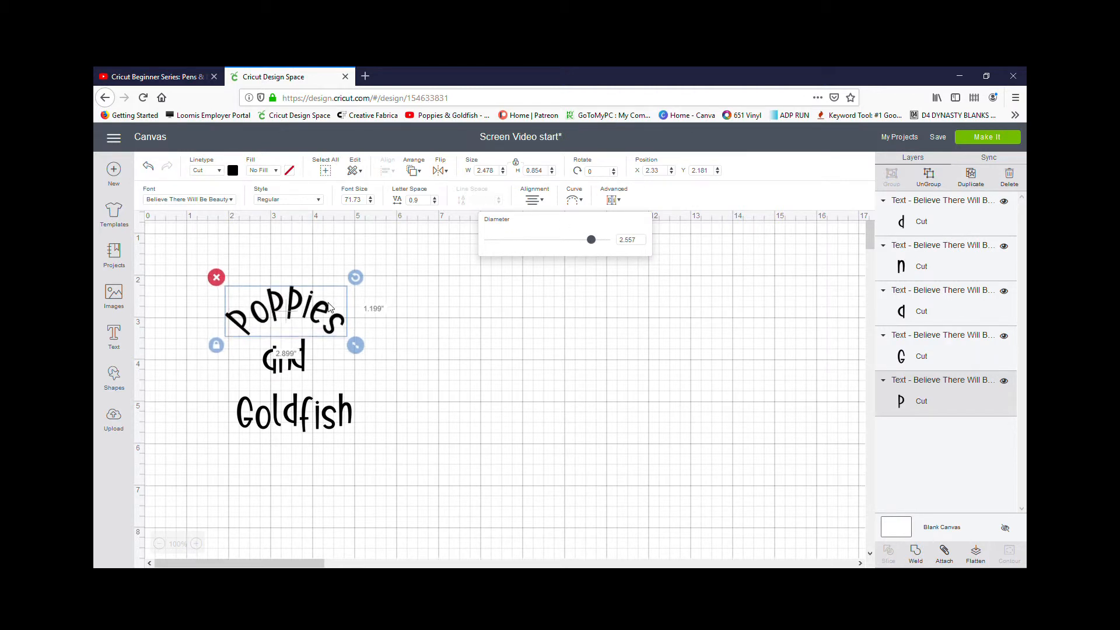
Step: Curve the word "Goldfish" in the opposite direction with a diameter of about -4.097
click(294, 406)
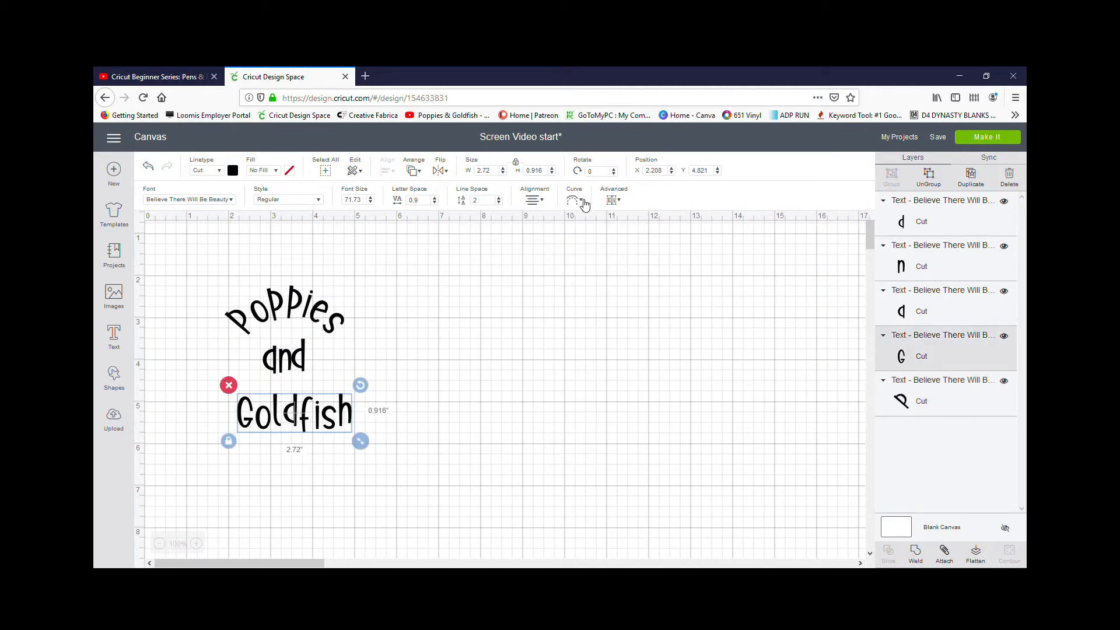
click(582, 201)
drag(554, 245, 513, 248)
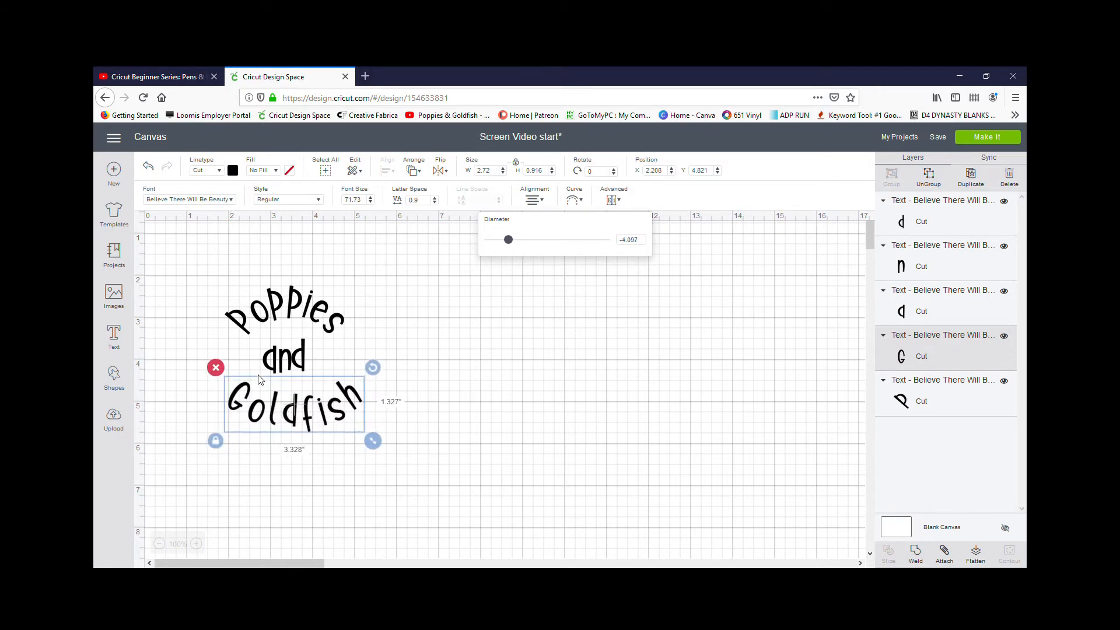
Step: Check the curve diameter of "Poppies" and set the matching negative diameter, -2.557, for "Goldfish"
click(291, 312)
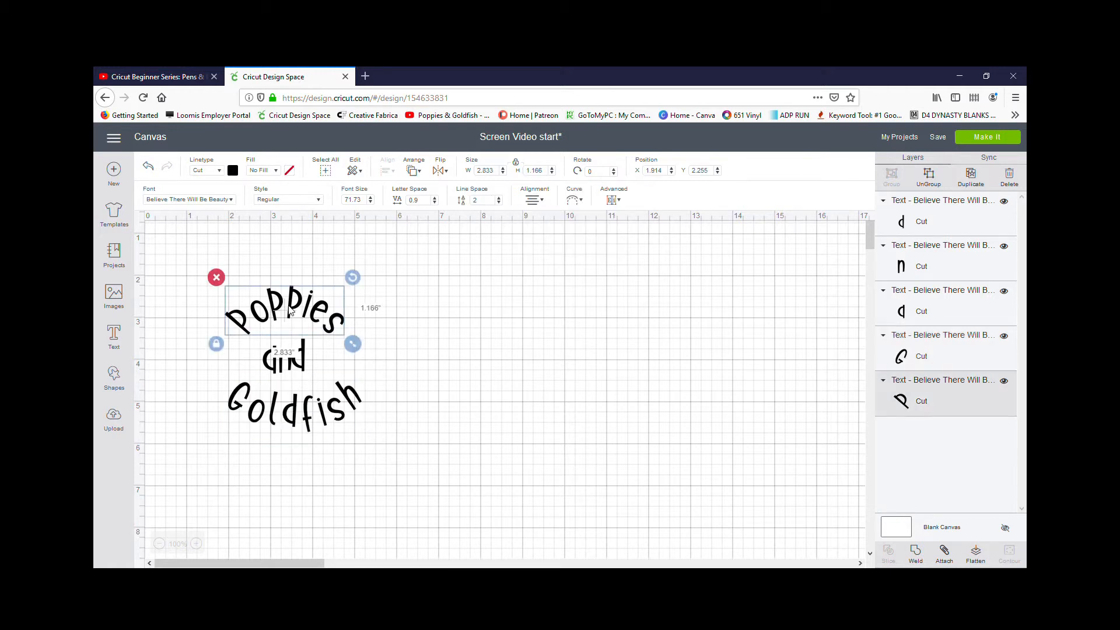
click(580, 201)
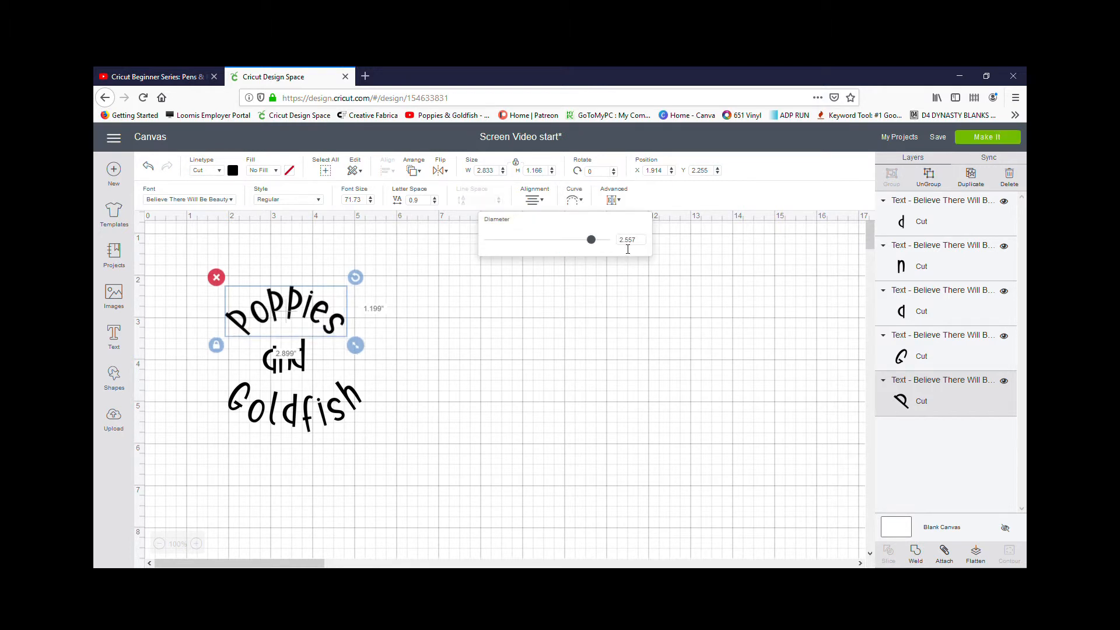
click(307, 414)
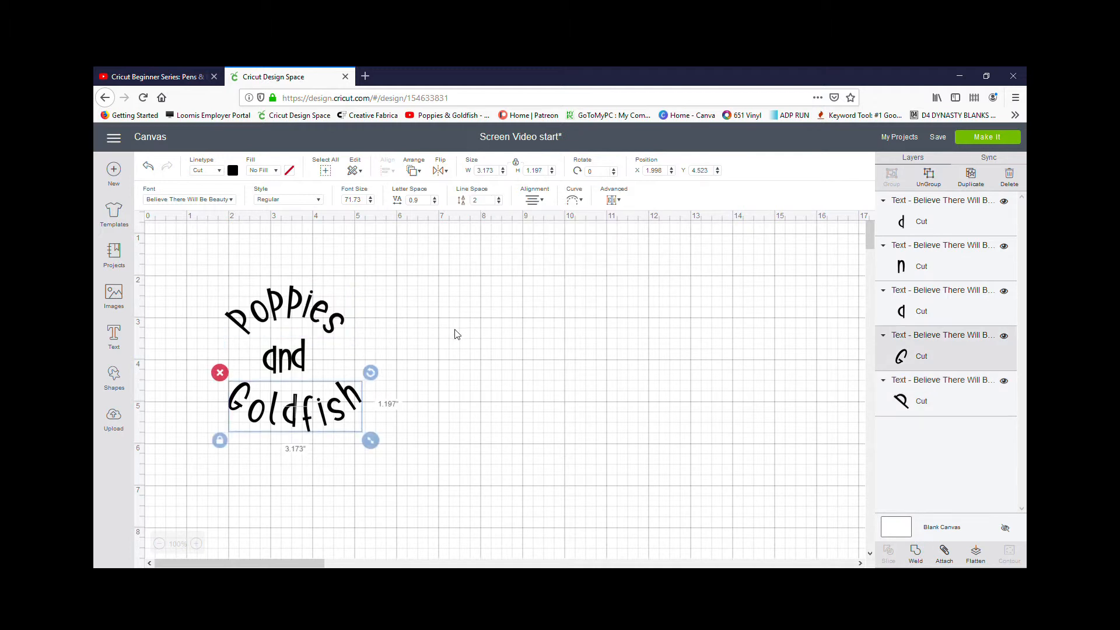
click(580, 201)
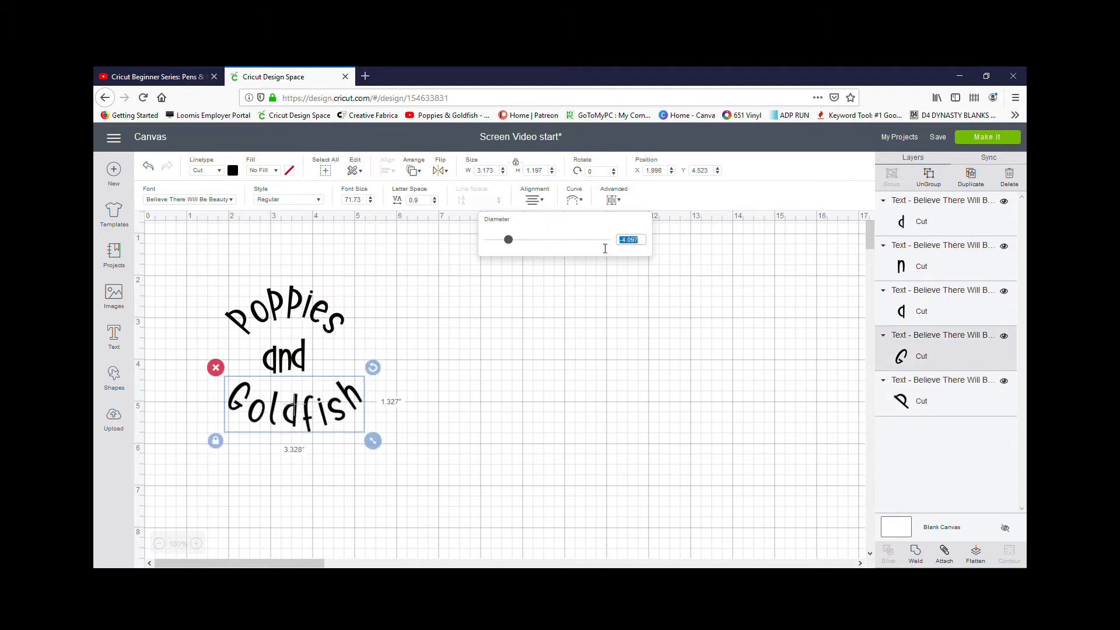
text(-)
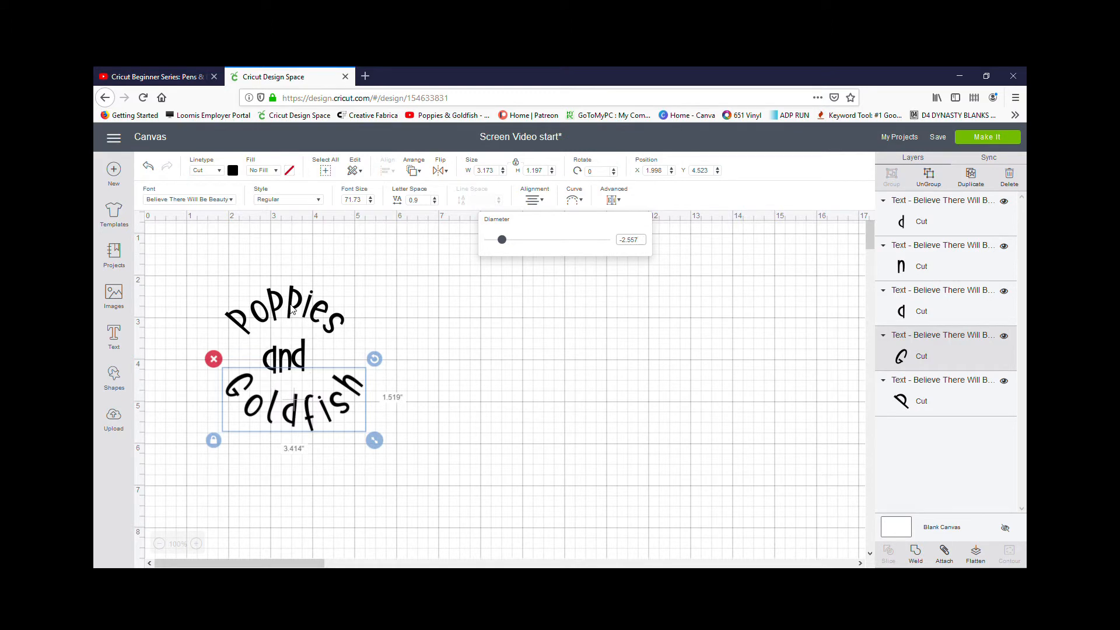
Step: Center "Poppies" and "and" over "Goldfish", and group all the text pieces together
drag(291, 306, 300, 306)
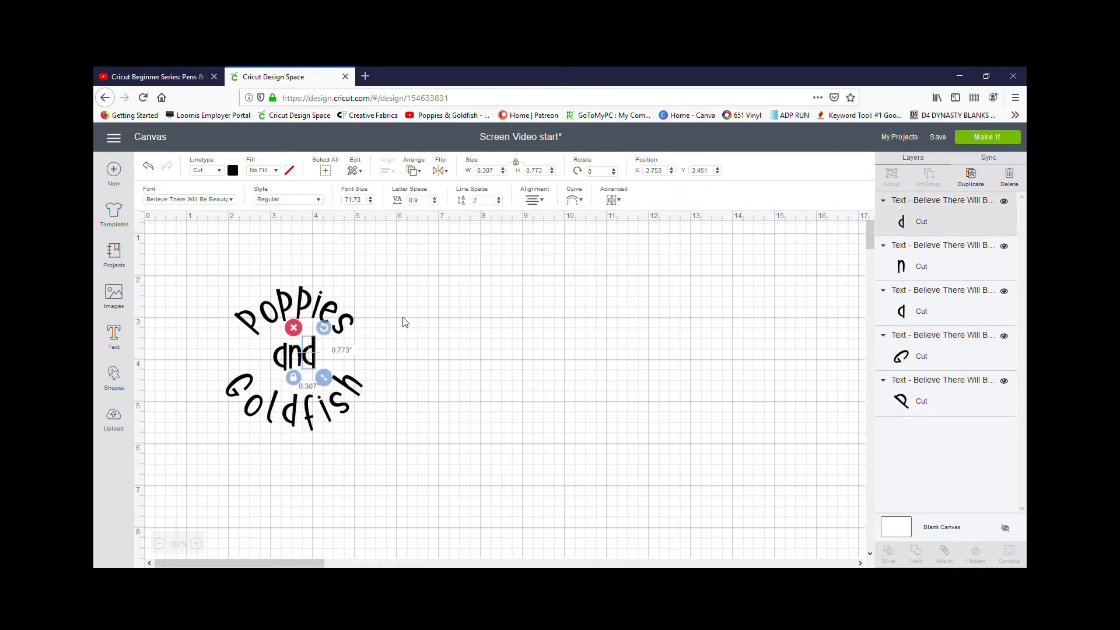
drag(217, 270, 357, 445)
click(204, 253)
drag(207, 265, 399, 445)
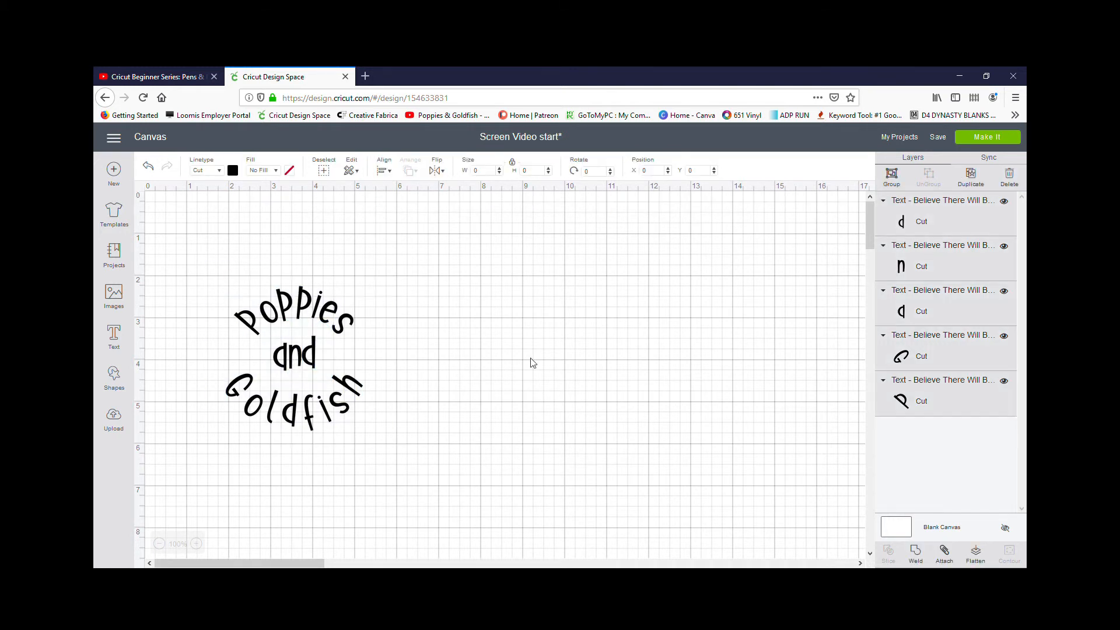
click(891, 175)
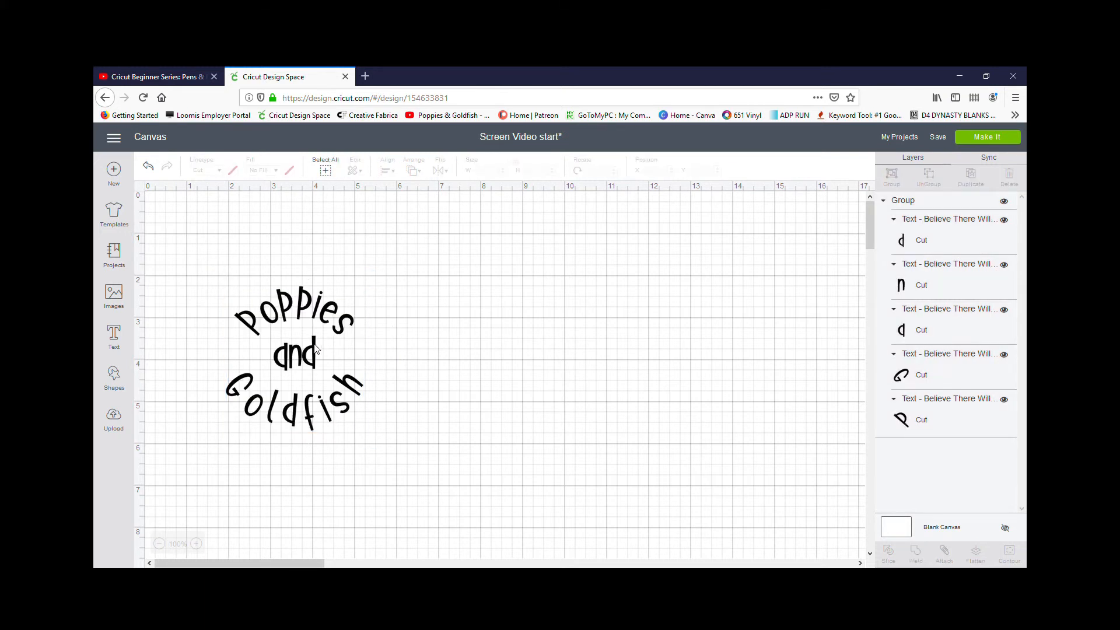
Step: Move the grouped design around the canvas to about X 1.216, Y 1.658 and ungroup it
mouse_move(317, 341)
mouse_down()
mouse_move(459, 352)
mouse_move(422, 337)
mouse_up()
mouse_move(354, 319)
mouse_down()
mouse_move(473, 300)
mouse_move(582, 323)
mouse_move(705, 275)
mouse_up()
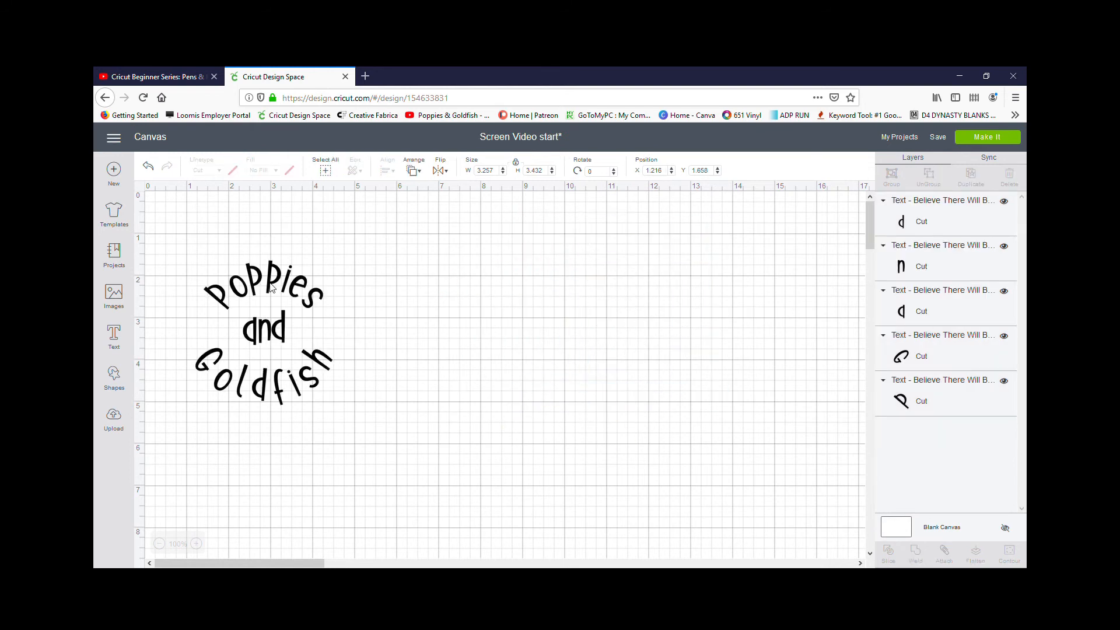
Step: Change the material color of the word "Poppies" to red
click(272, 288)
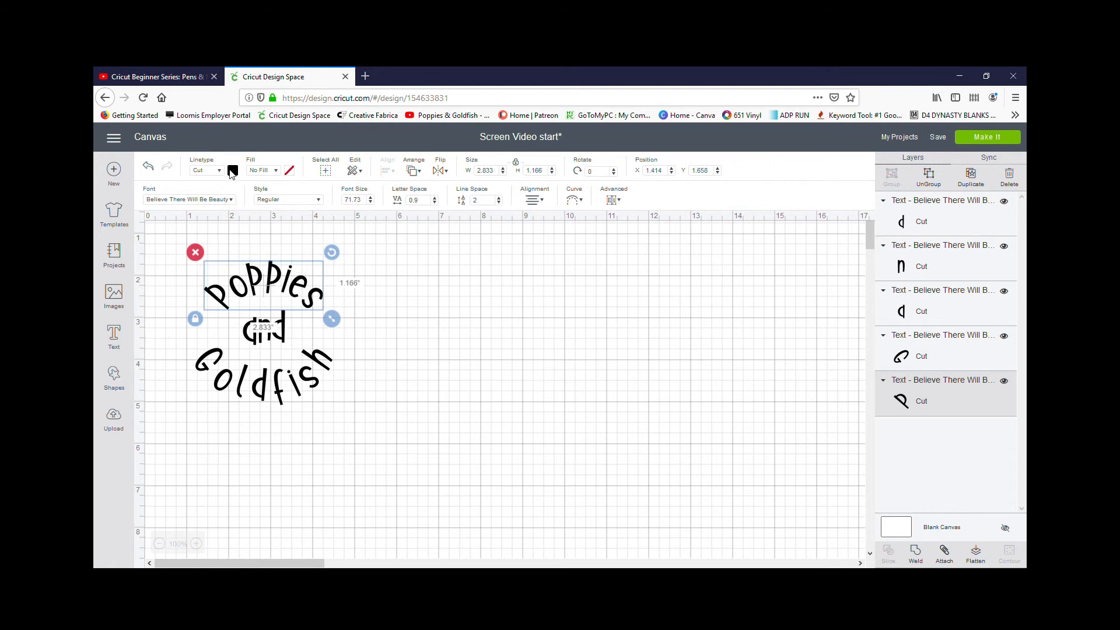
click(232, 171)
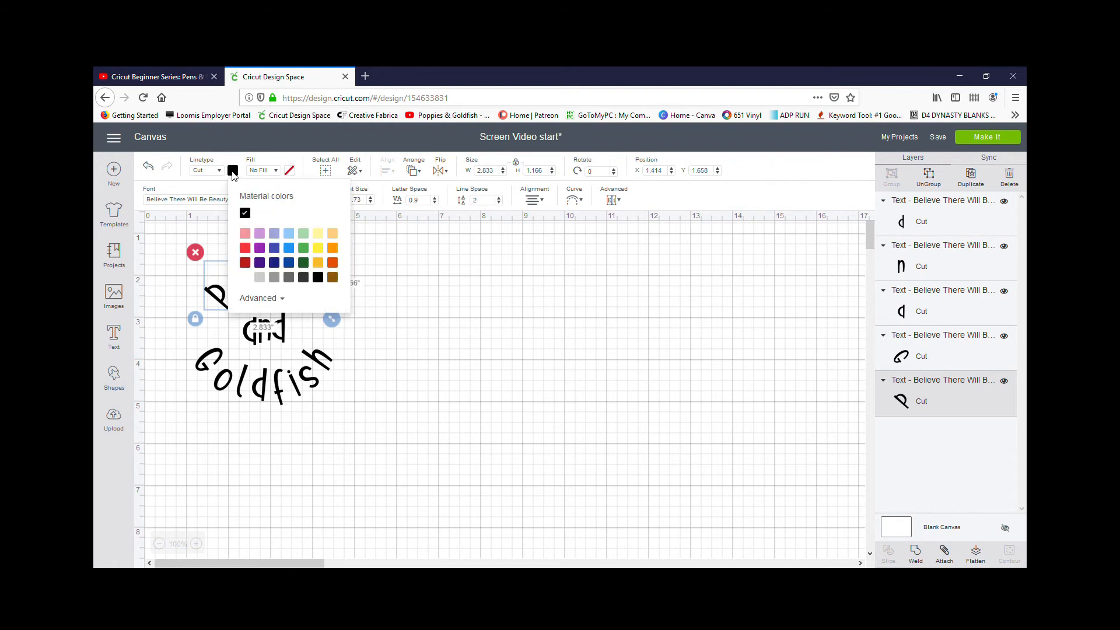
click(253, 250)
click(388, 286)
Step: Change the material color of the word "Goldfish" to dark orange
click(255, 390)
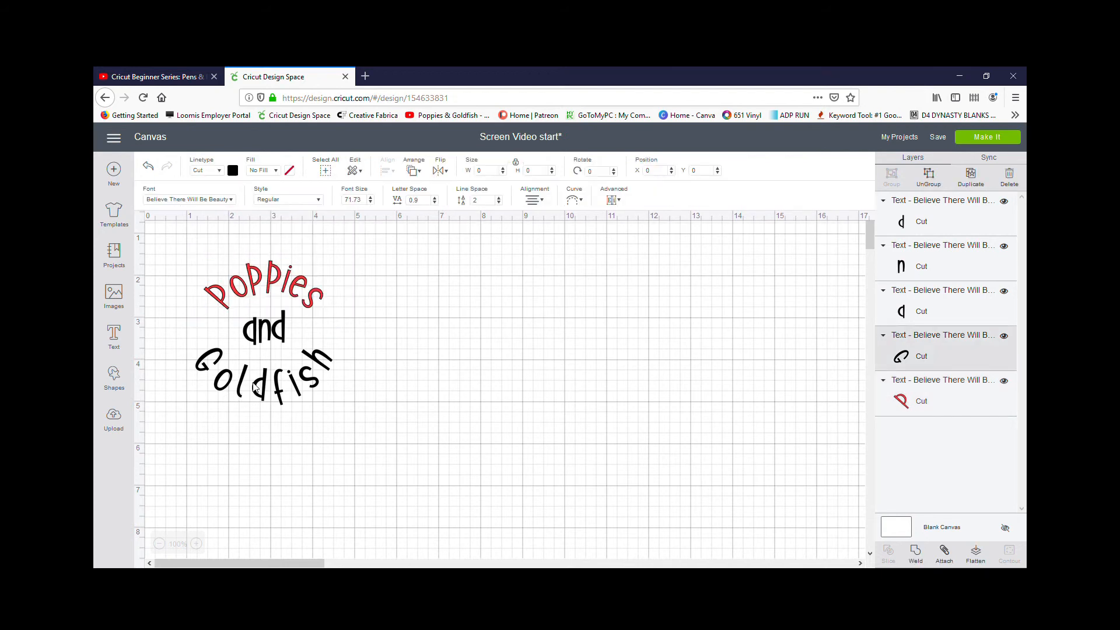
click(232, 170)
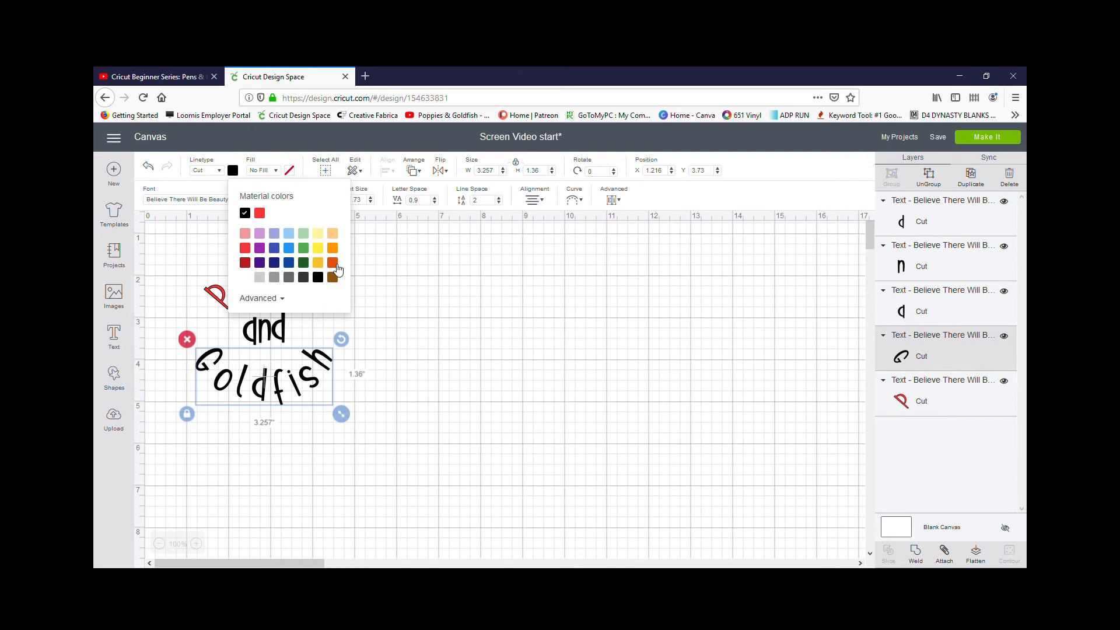
click(333, 263)
click(415, 382)
Step: Color the letters of "and" individually: the "d" purple, the "n" gray and the "a" light pink
click(279, 331)
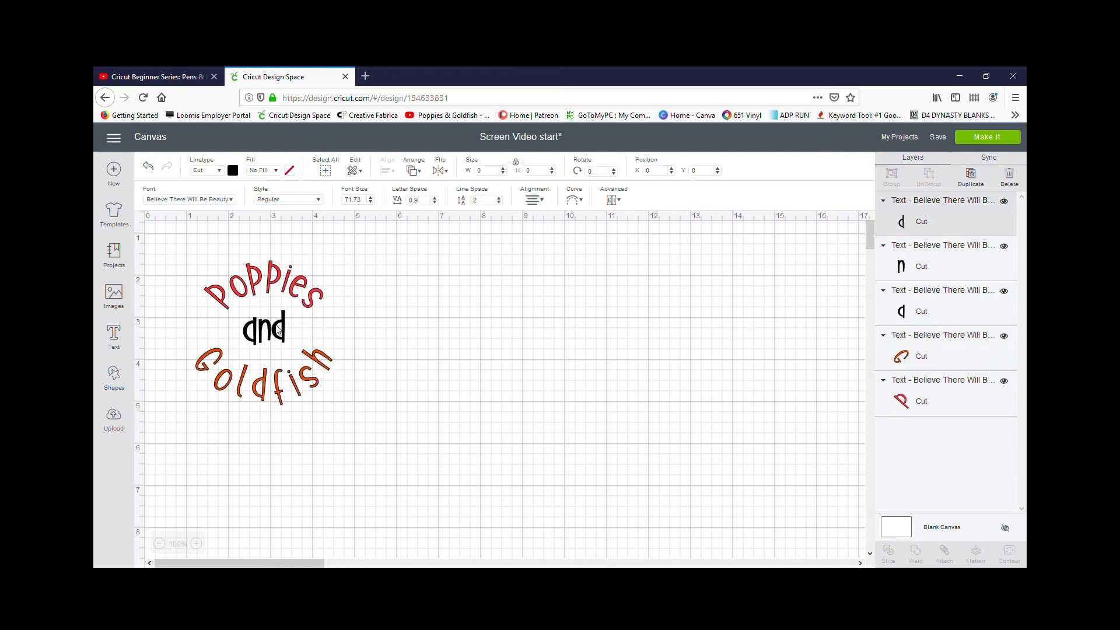
click(234, 172)
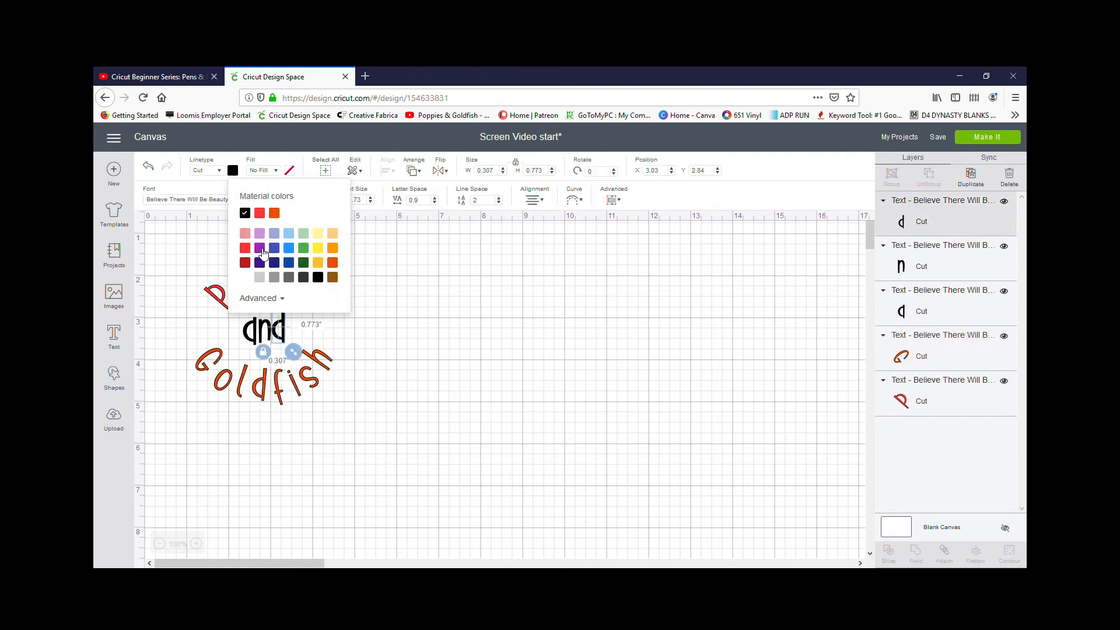
click(260, 249)
click(262, 331)
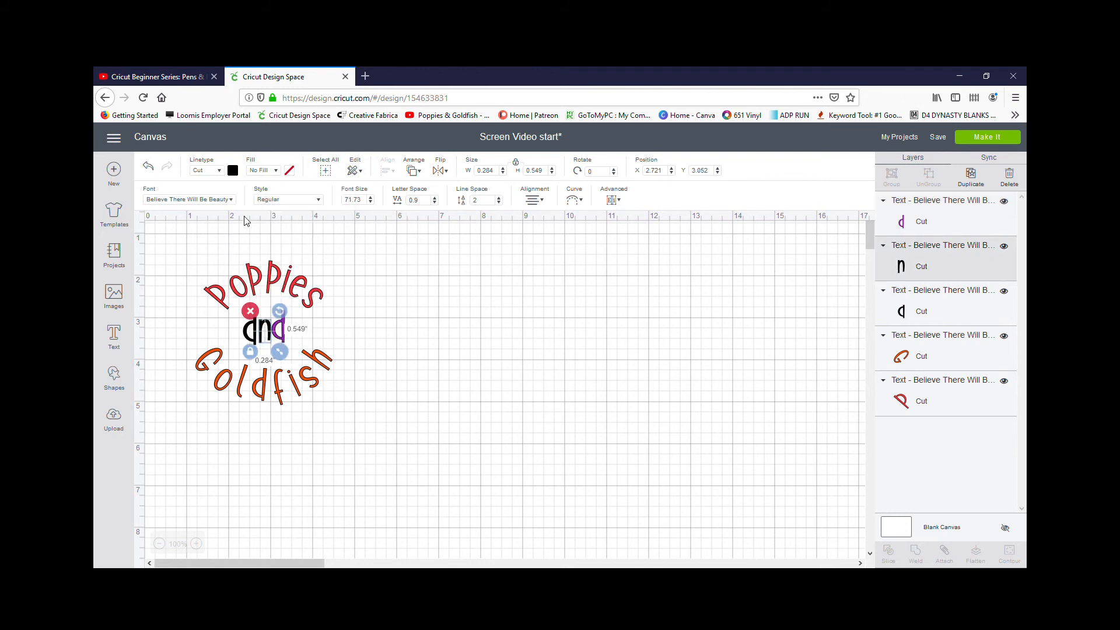
click(233, 170)
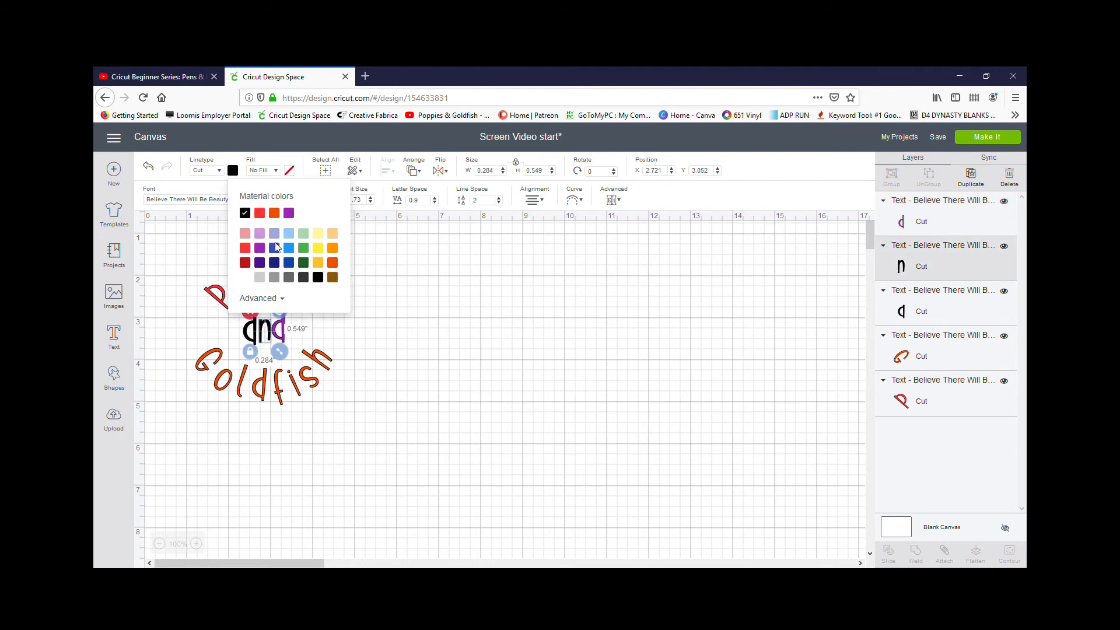
click(275, 276)
click(248, 331)
click(233, 170)
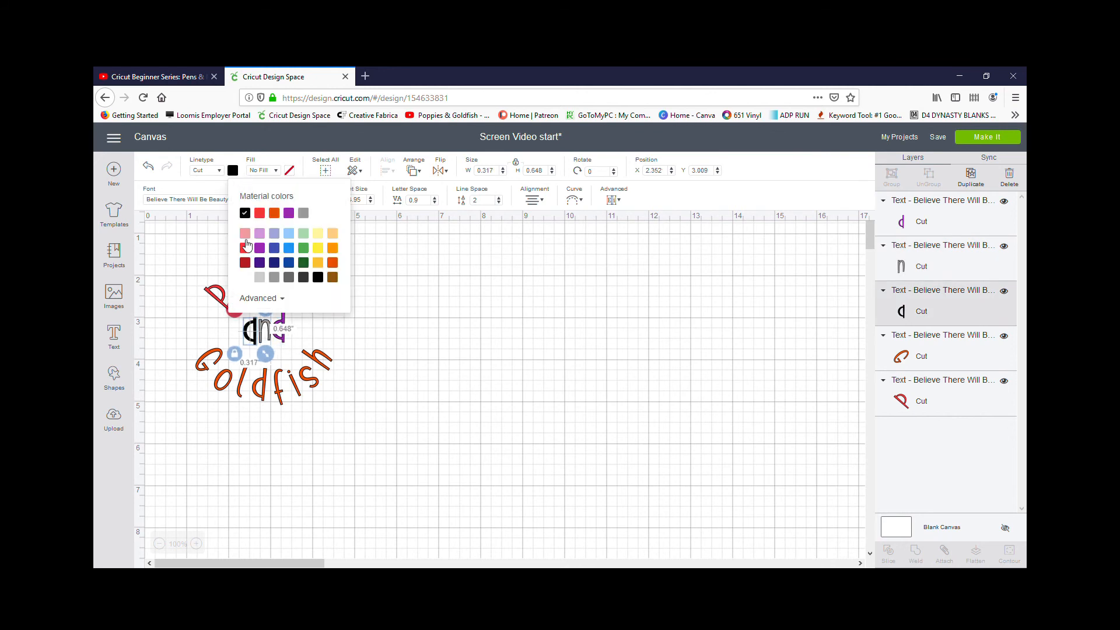
click(245, 233)
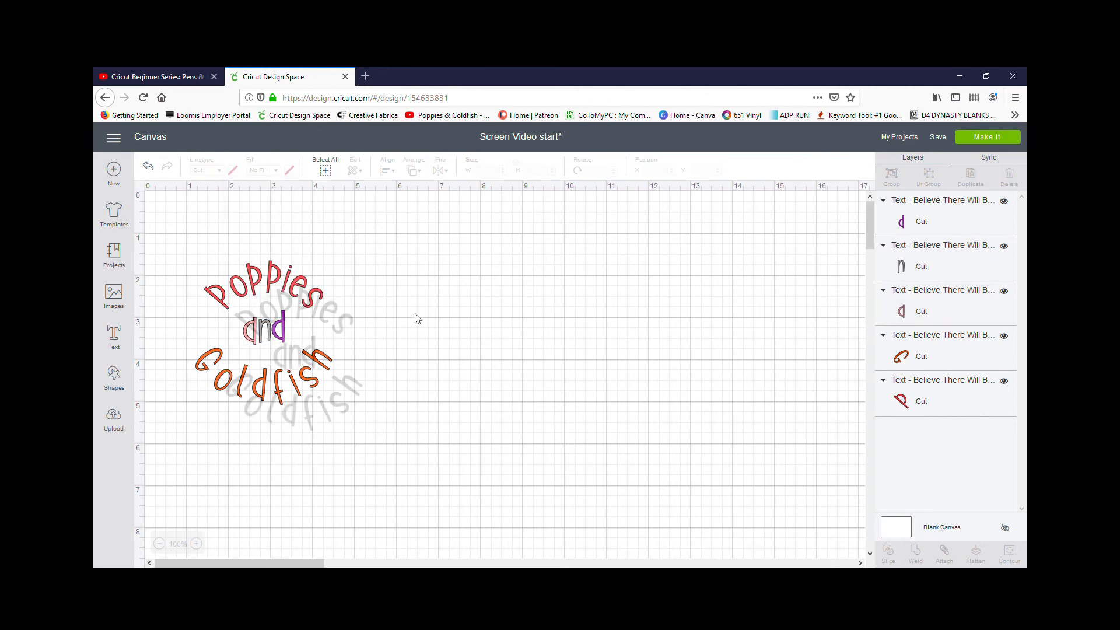